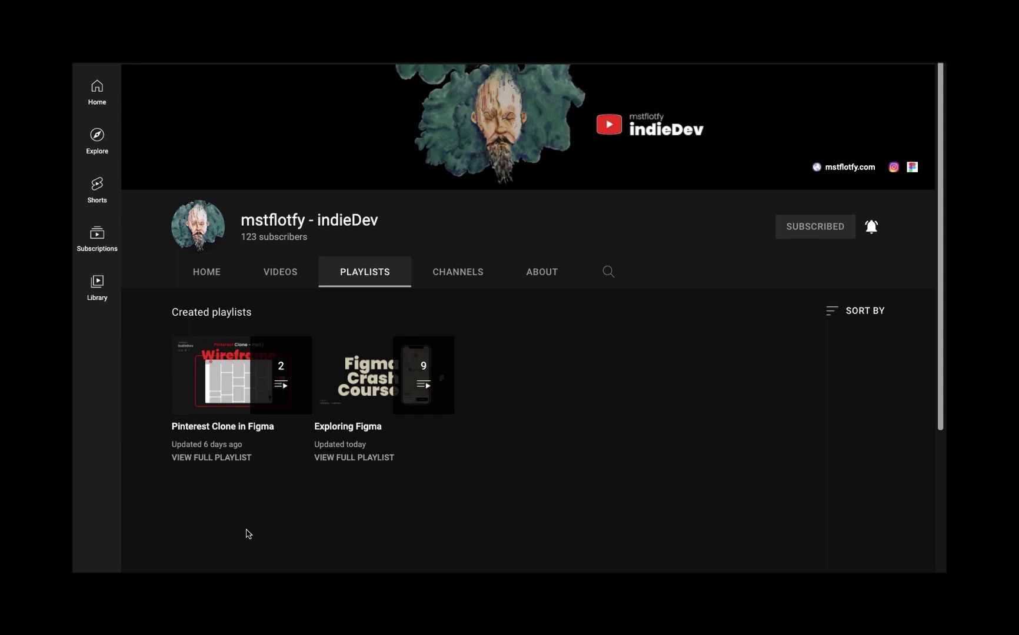
Step: Open the full 'Pinterest Clone in Figma' playlist from the channel's Playlists tab
left_click(233, 460)
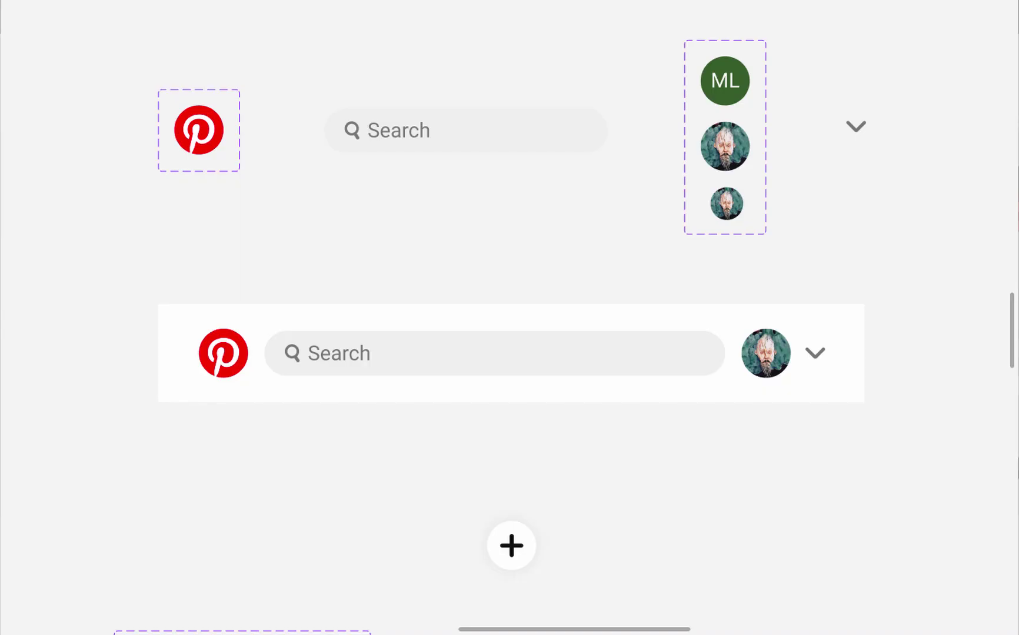
Step: Scroll down the canvas and stretch the Birds card taller to preview resizing
scroll(510, 318, "down", 10)
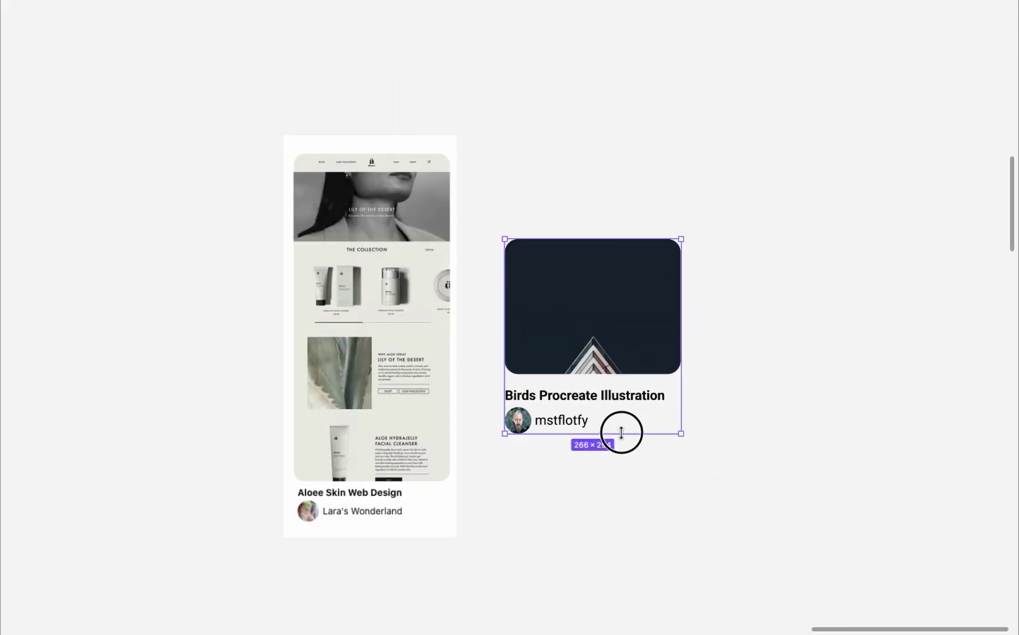
left_click_drag(621, 427, 627, 612)
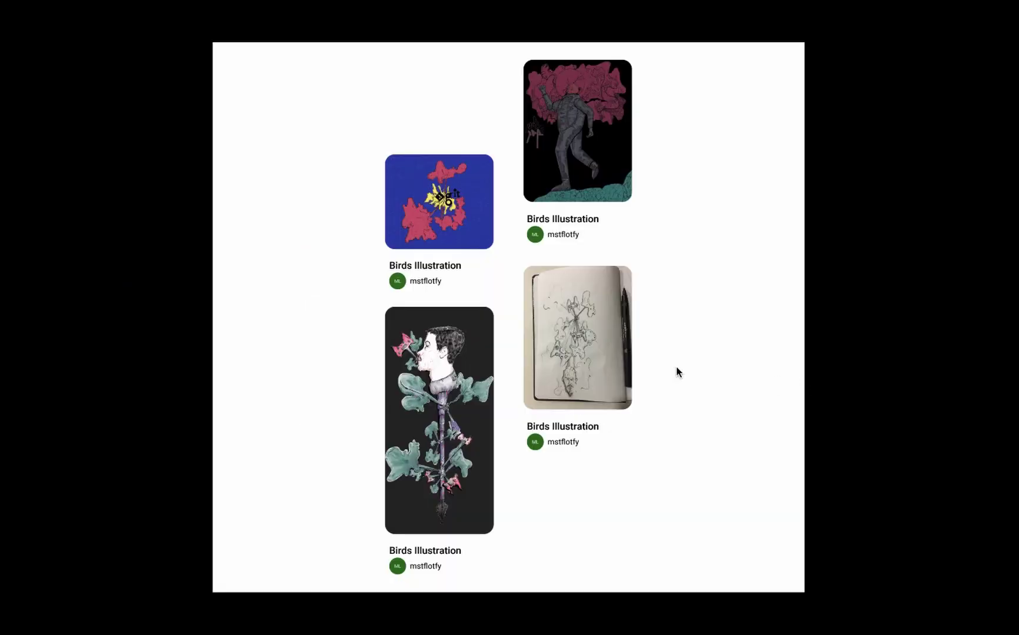
mouse_move(603, 361)
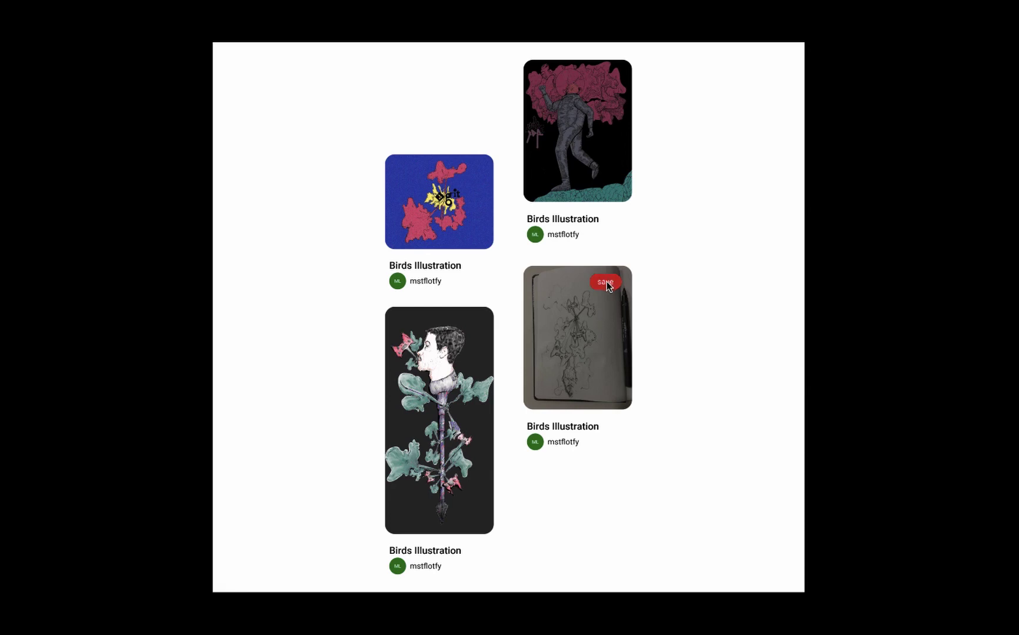
mouse_move(597, 146)
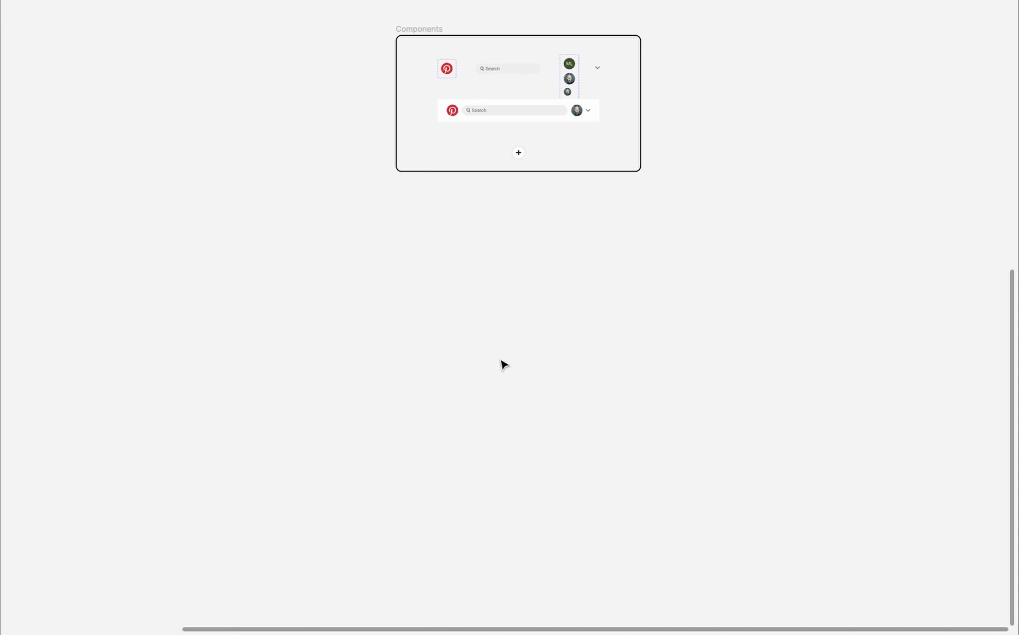
Step: Place the Birds_With_Layers copy illustration from Illustrations below the Components frame
key("super+shift+k")
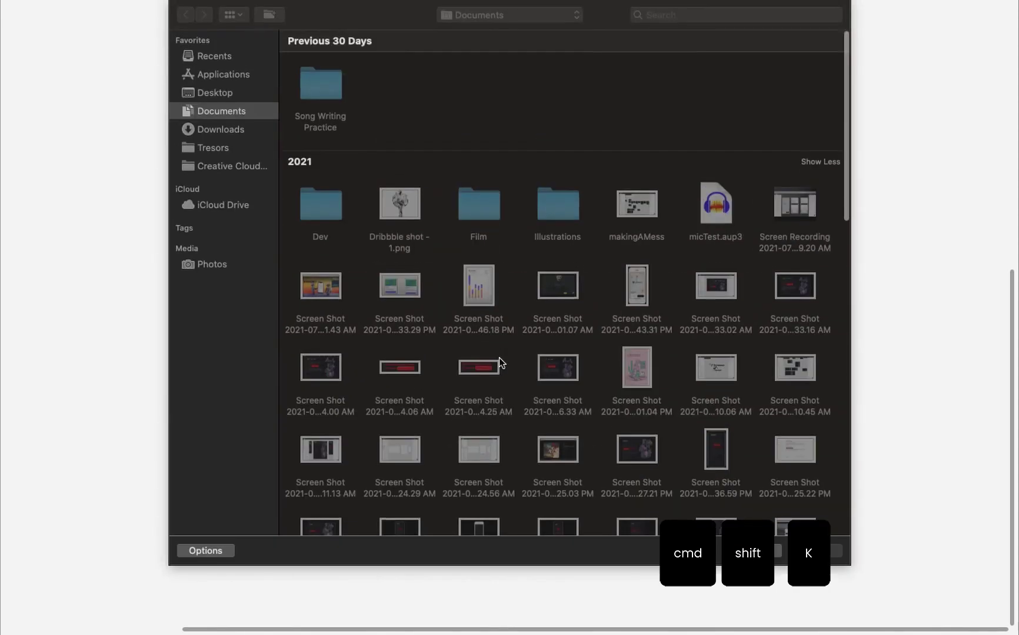
double_click(559, 203)
left_click(408, 93)
double_click(407, 93)
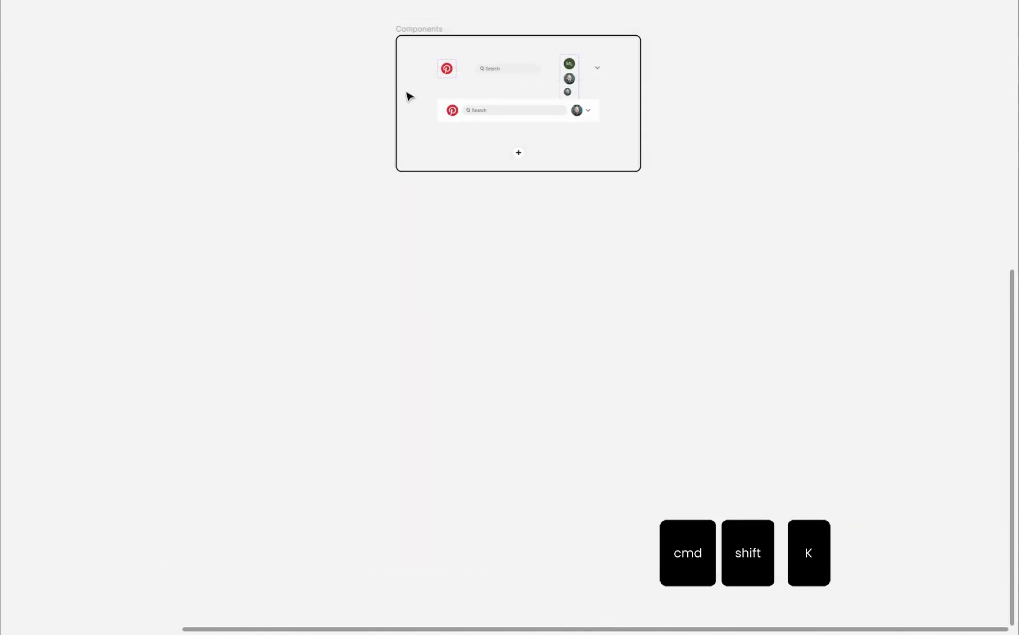
left_click(482, 273)
left_click_drag(482, 273, 522, 385)
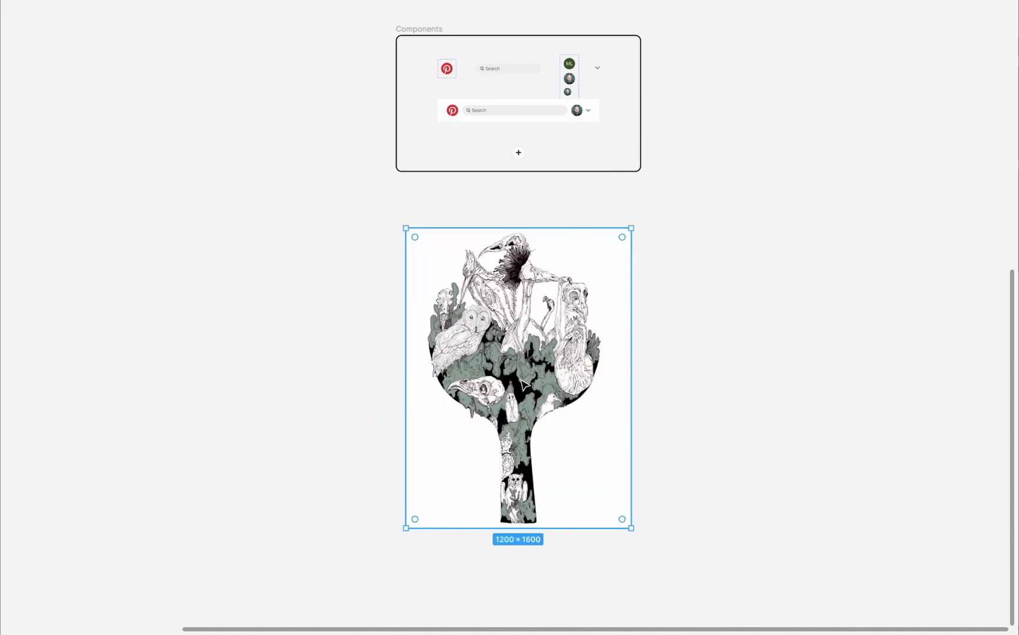
Step: Run the Unsplash plugin and search it for architecture photos
key("super+slash")
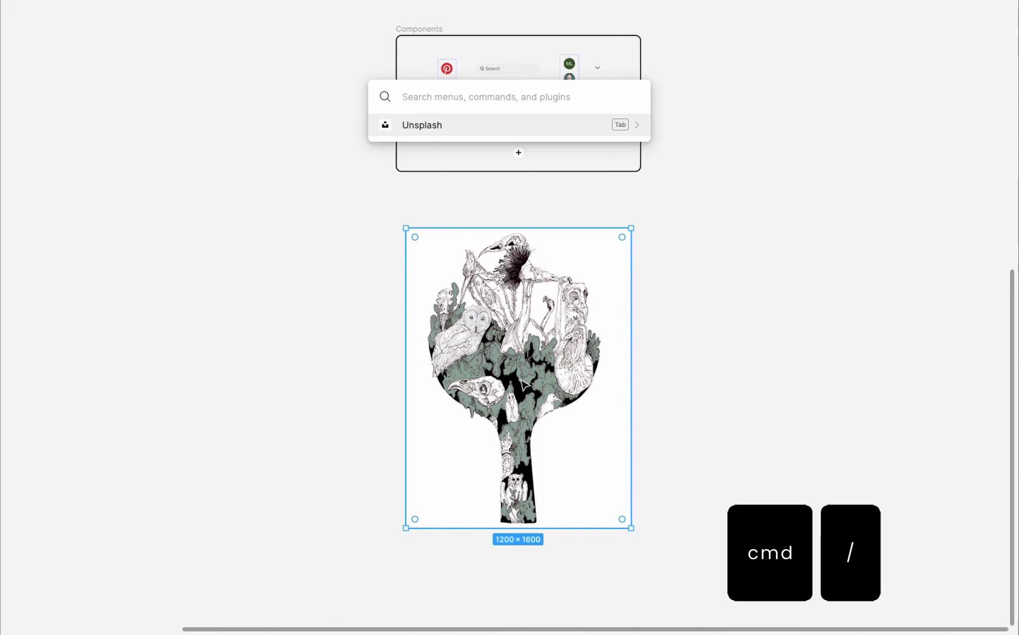
key("Return")
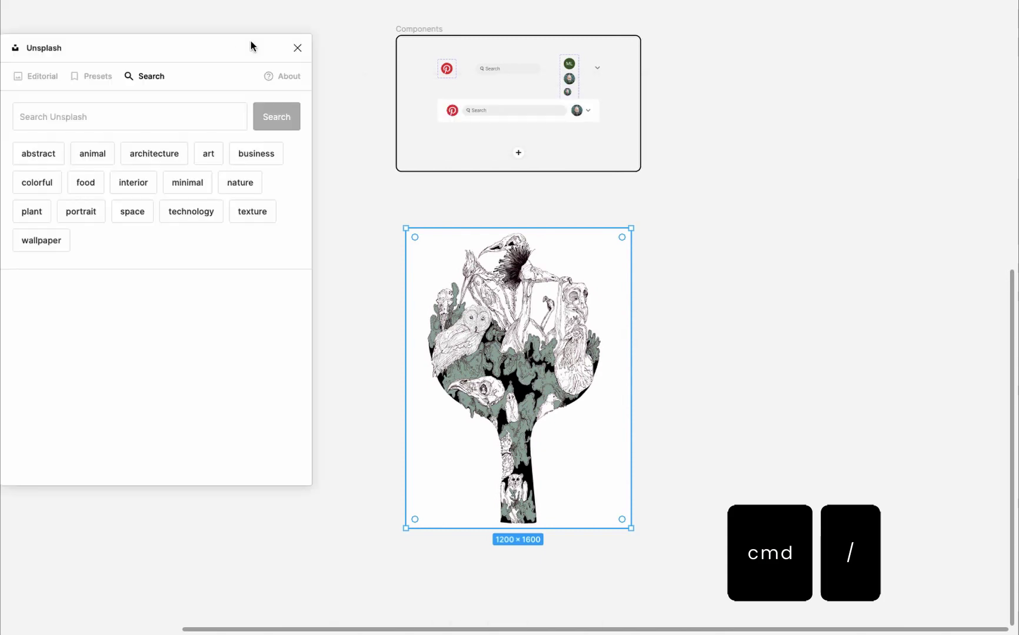
left_click_drag(253, 43, 298, 89)
left_click(266, 162)
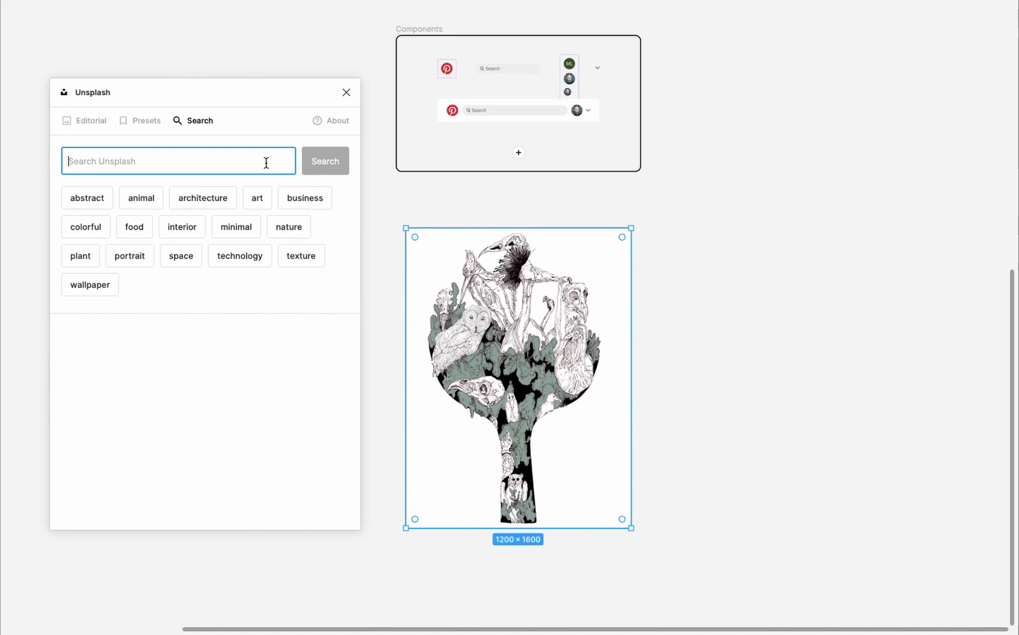
left_click(205, 197)
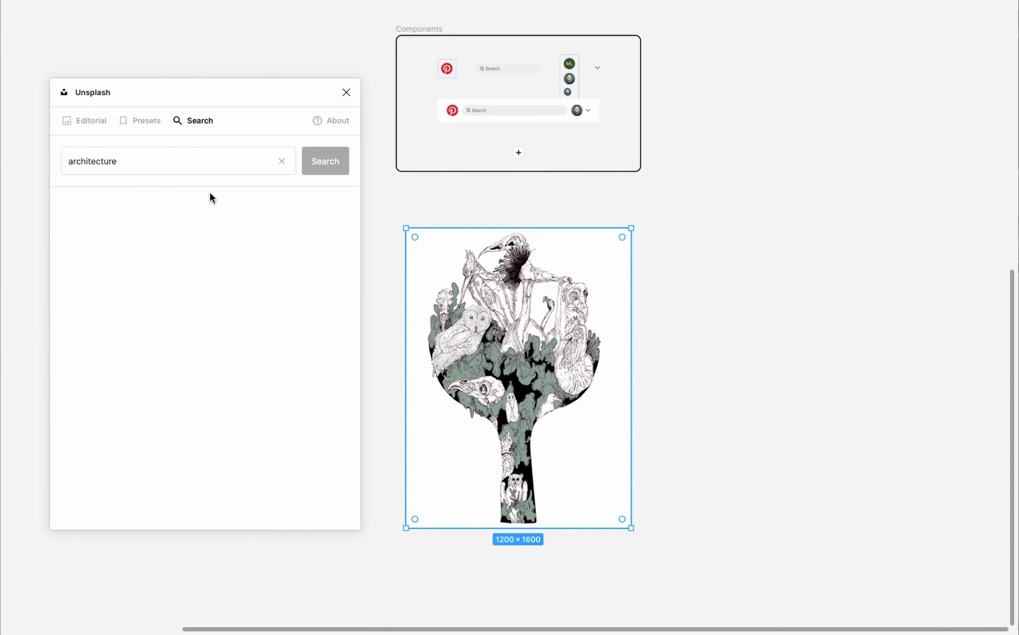
left_click(296, 302)
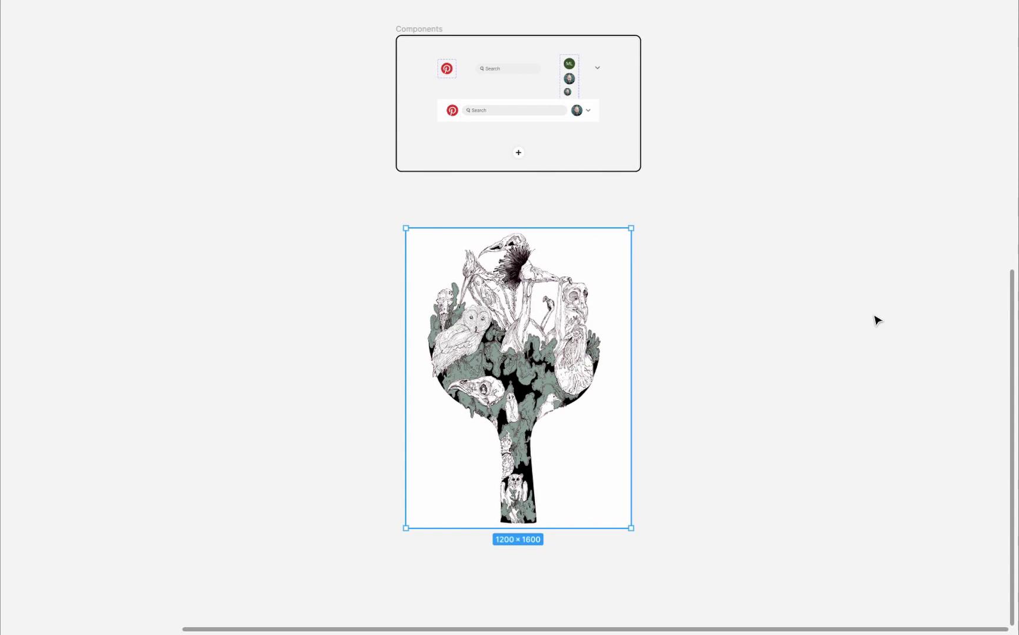
Step: Resize the illustration to 274 wide and give it a corner radius of 20
key("ctrl+backslash")
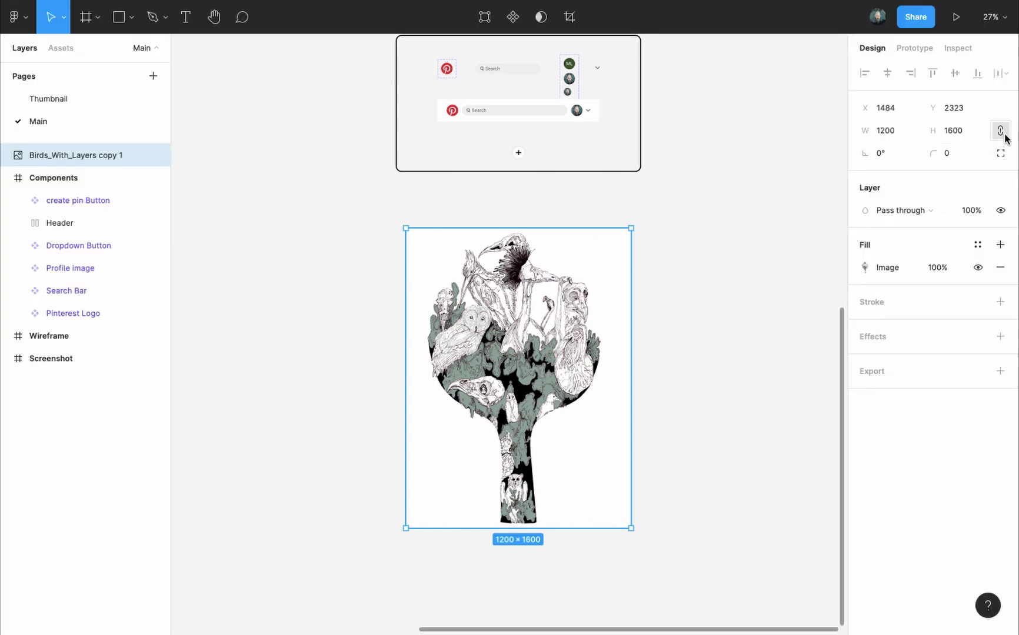
left_click(893, 133)
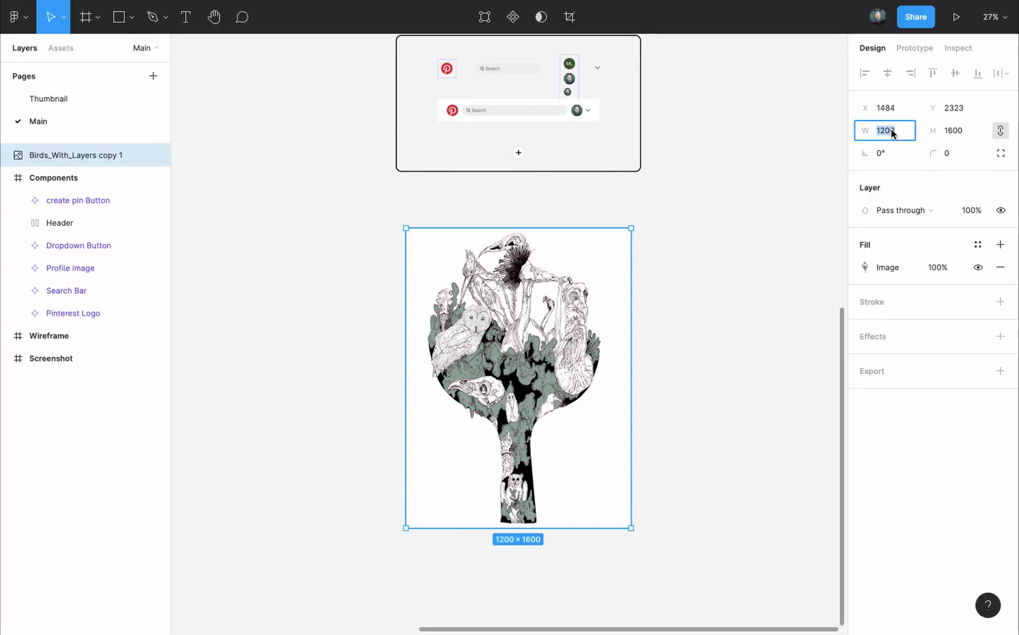
type("2")
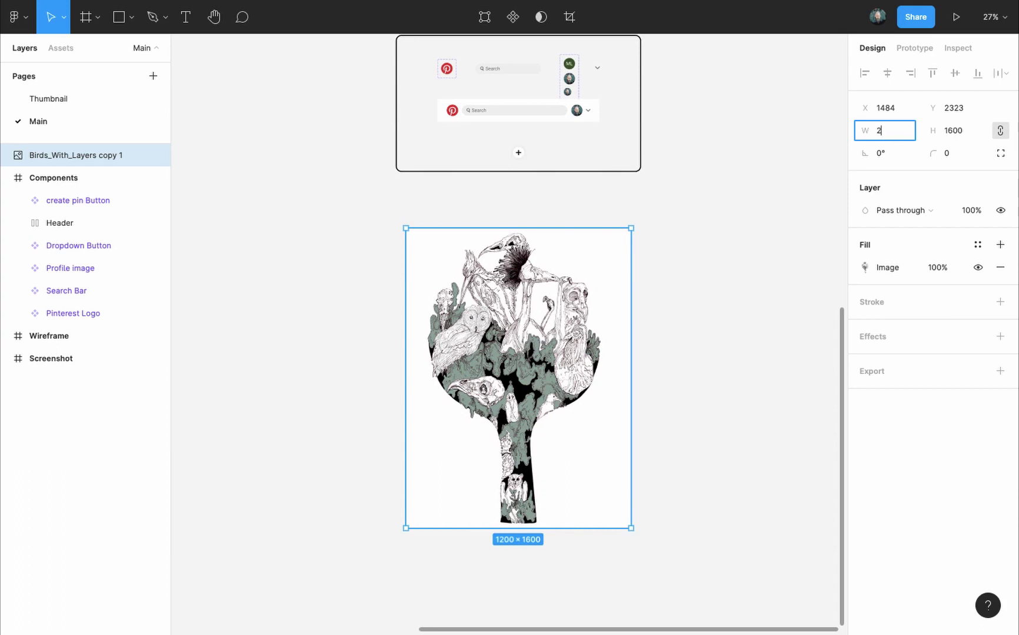
type("74")
key("Return")
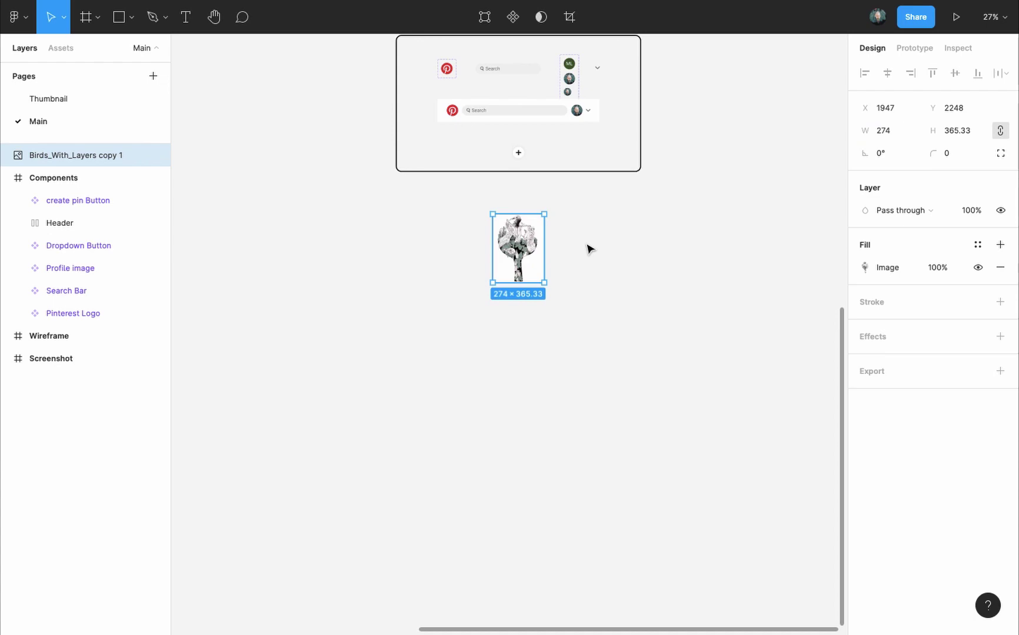
key("shift+2")
left_click(947, 154)
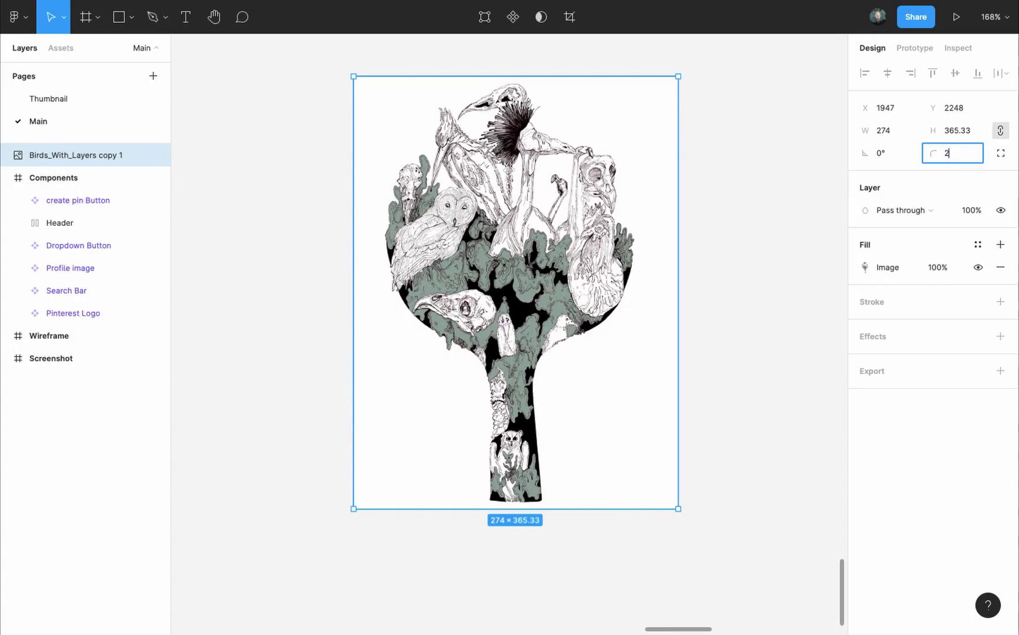
type("20")
key("Return")
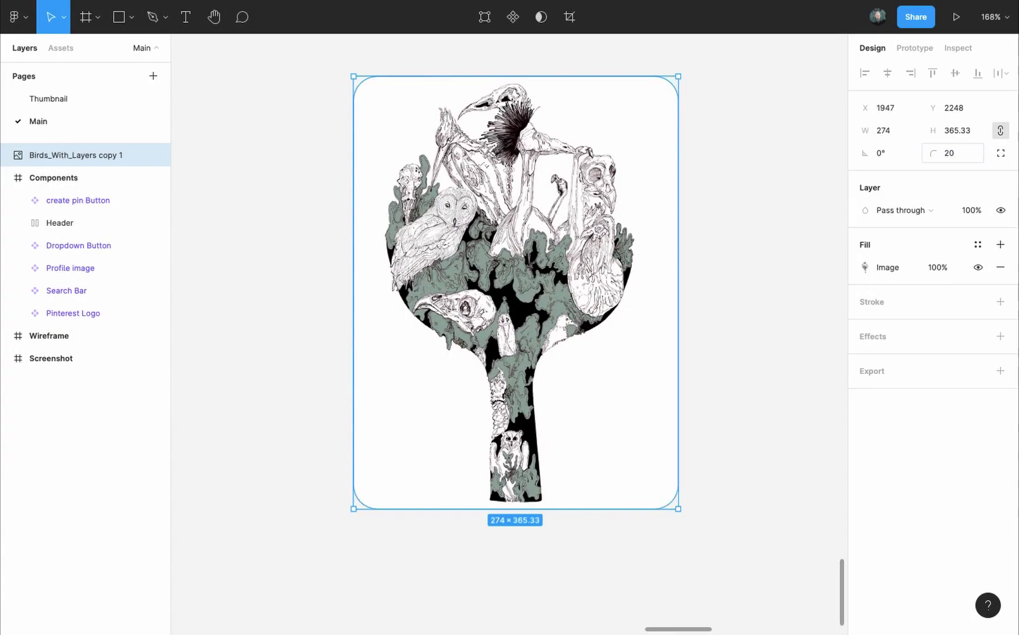
Step: Turn the illustration into a component named 'Card Image'
left_click(518, 26)
double_click(99, 156)
type("Card Image")
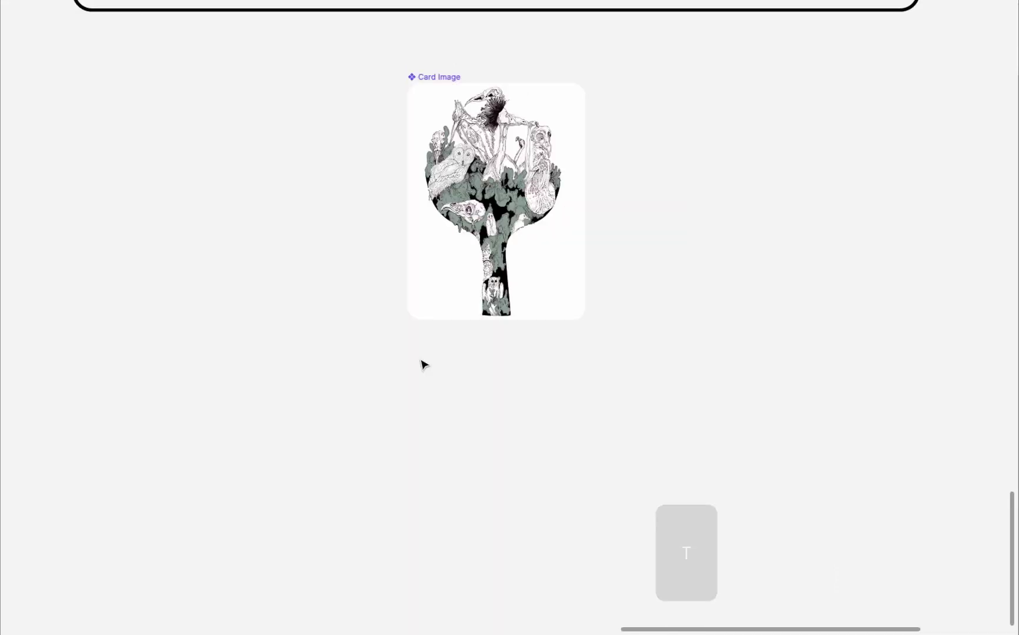
Step: Paste the 'Birds Procreate Illustration' title below the card image and make it Bold
left_click(430, 356)
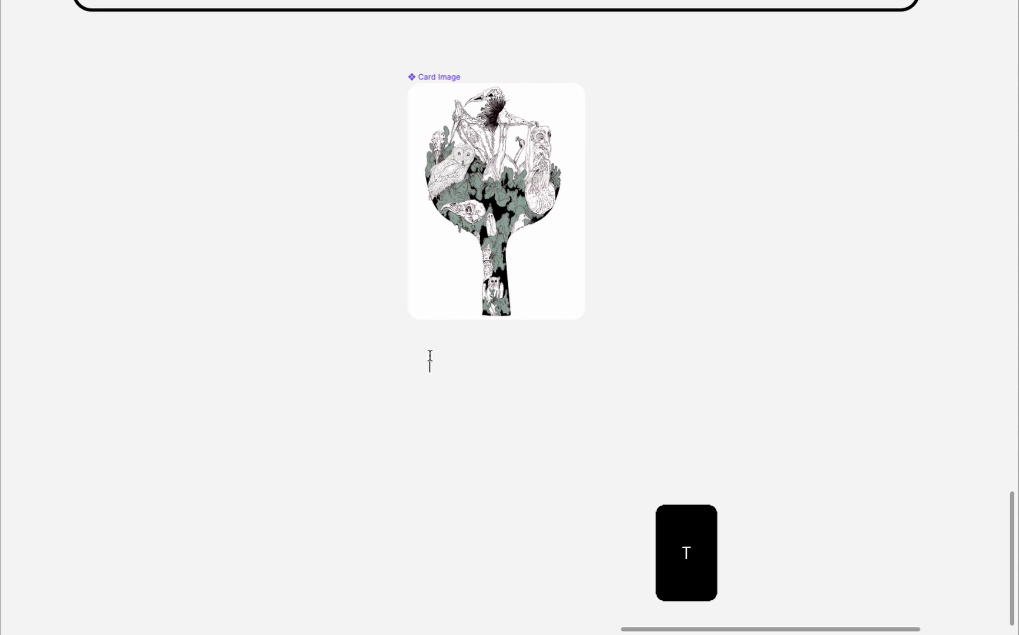
type("Birds Procreate Illustration")
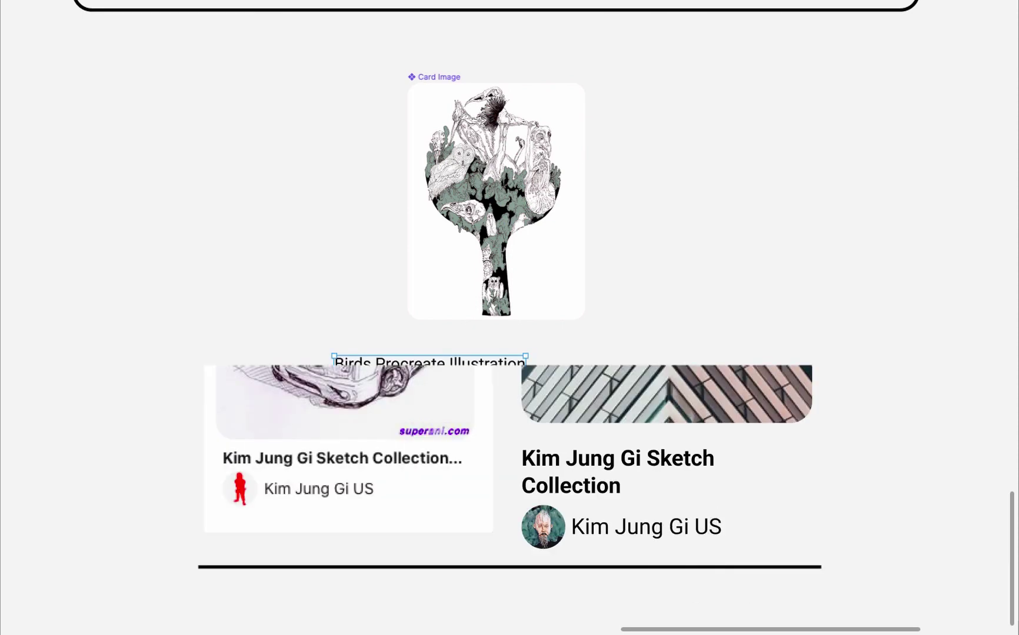
key("ctrl+backslash")
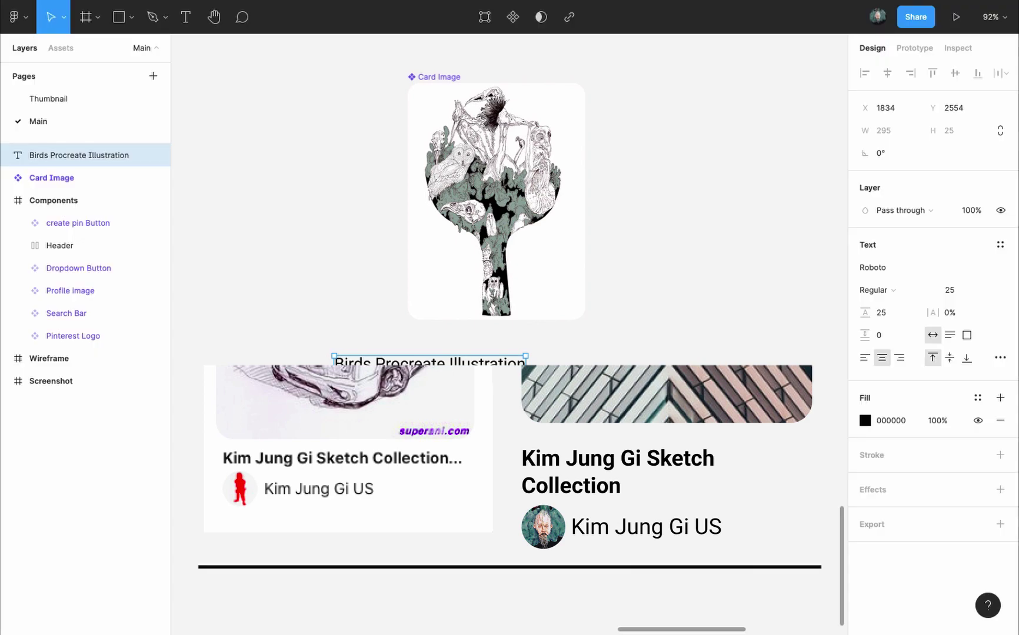
left_click(897, 289)
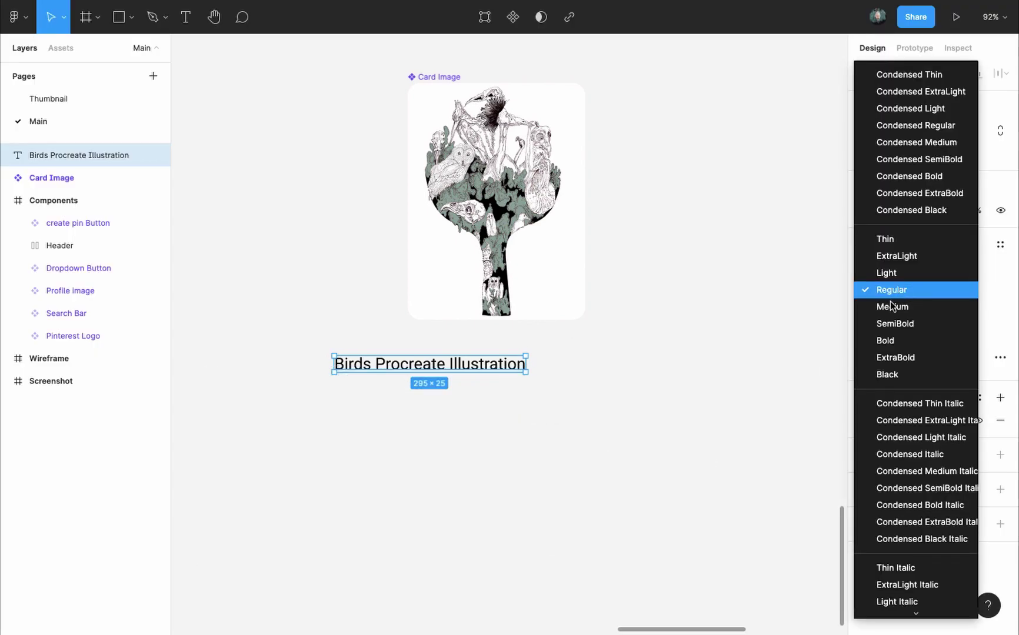
left_click(903, 339)
left_click(643, 410)
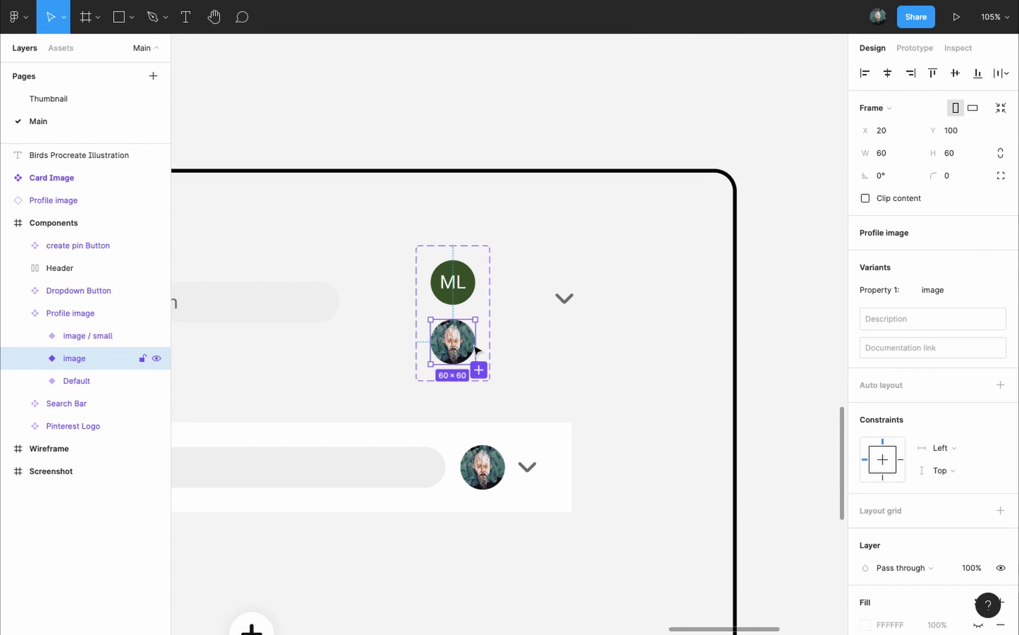
Step: Add an 'image / small' Profile image variant, sizing it and its ellipse to 40 wide
scroll(478, 371, "up", 5)
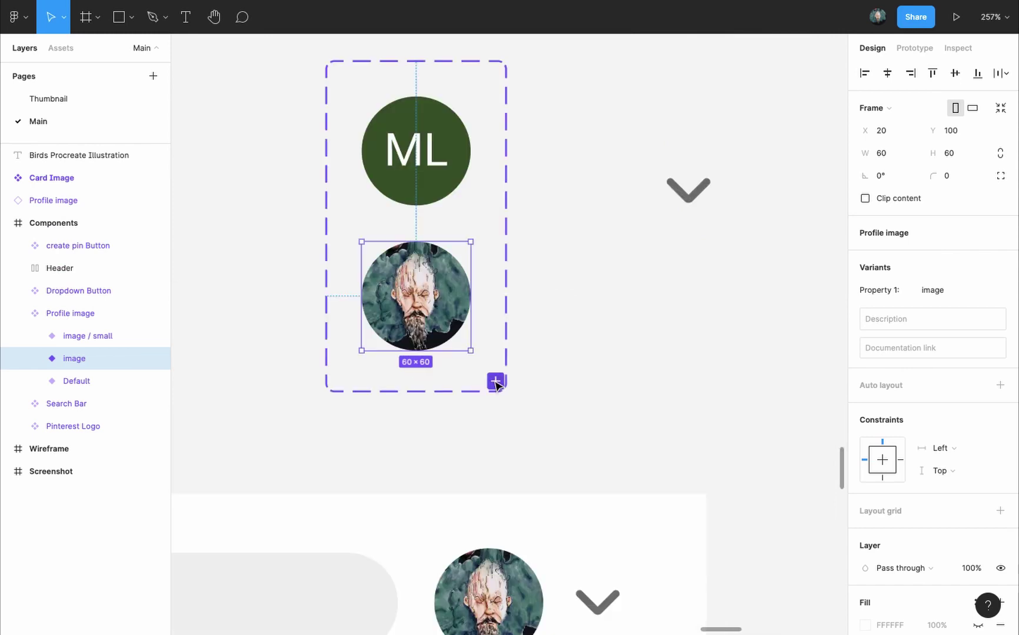
left_click(495, 383)
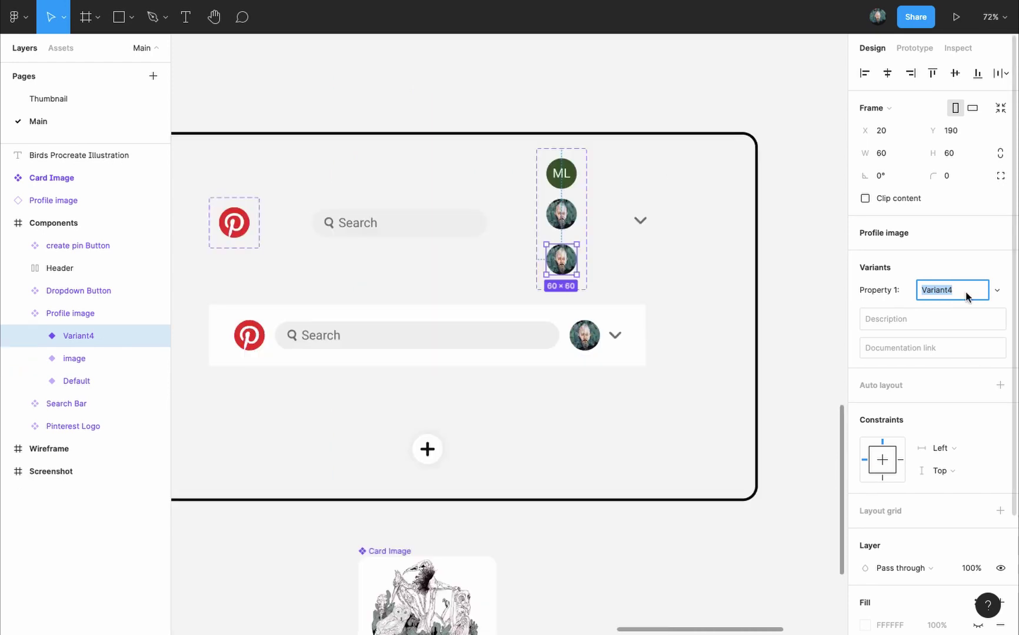
type("image / small")
key("Return")
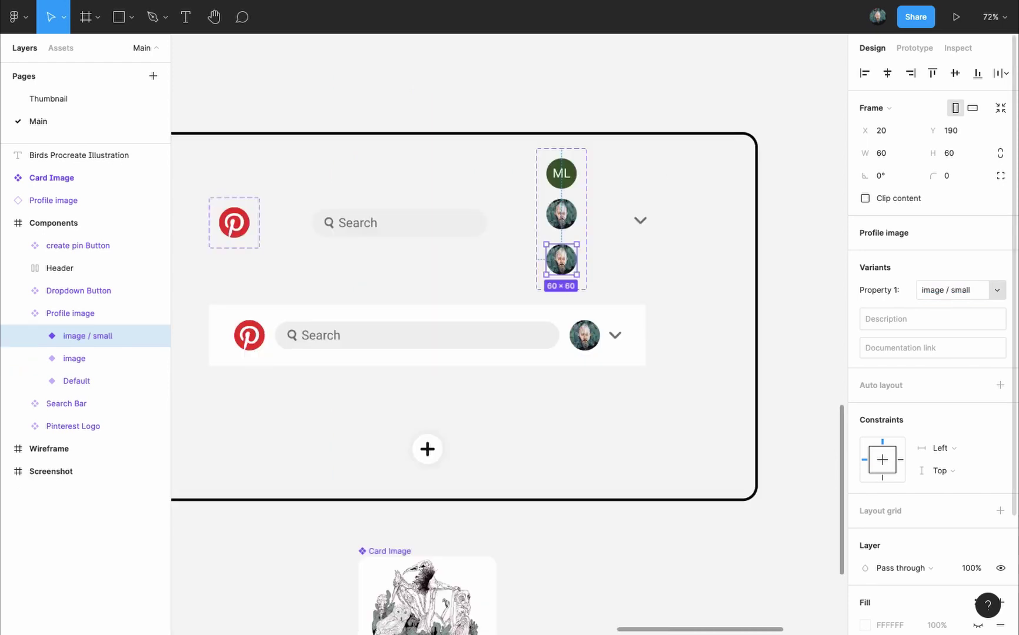
left_click(1002, 154)
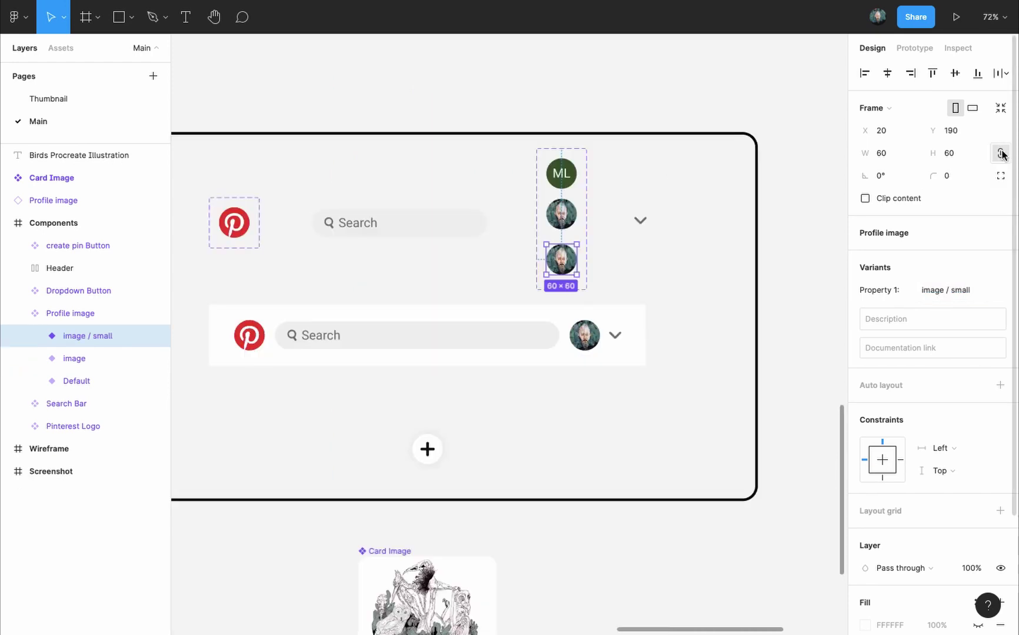
left_click(888, 158)
type("40")
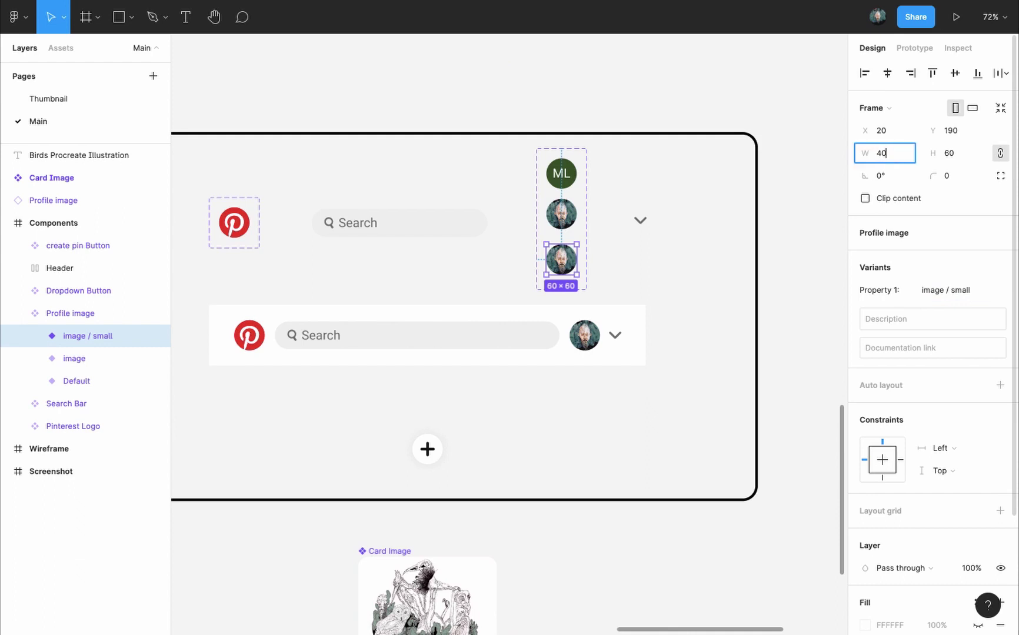
key("Return")
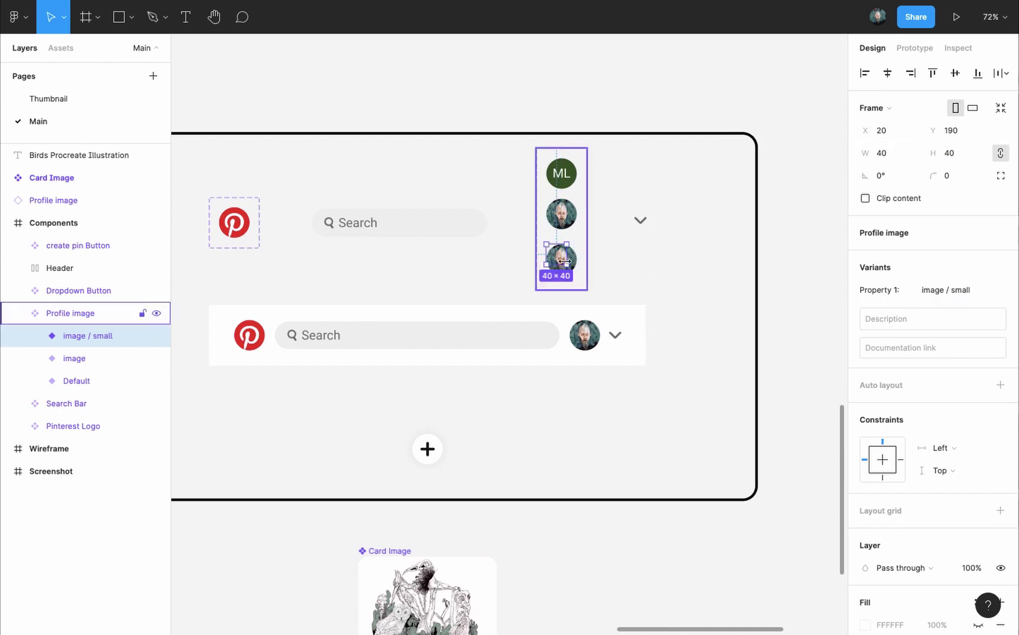
key("Return")
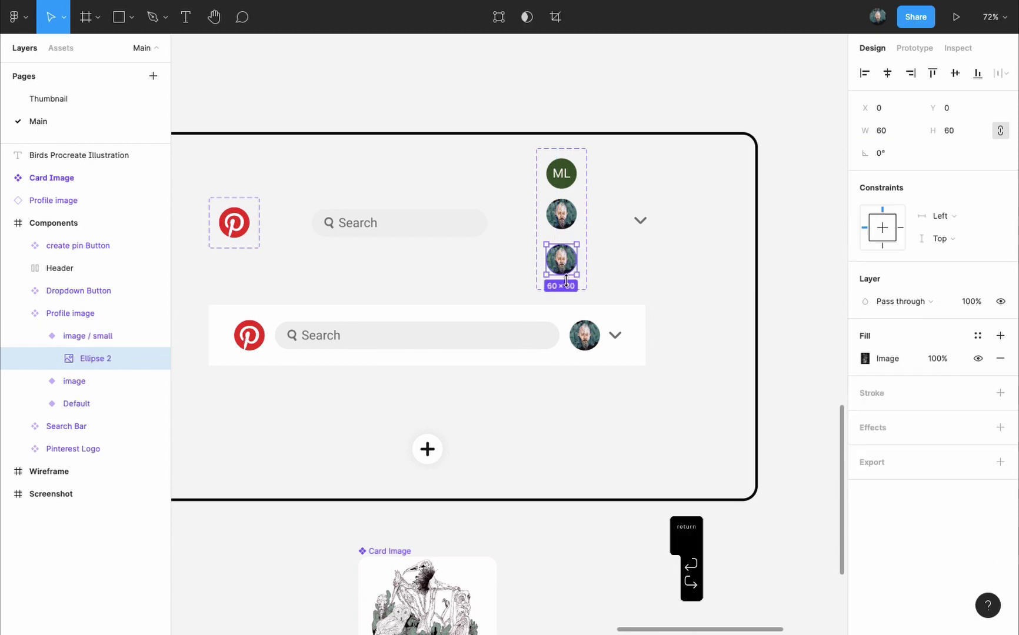
left_click(1000, 131)
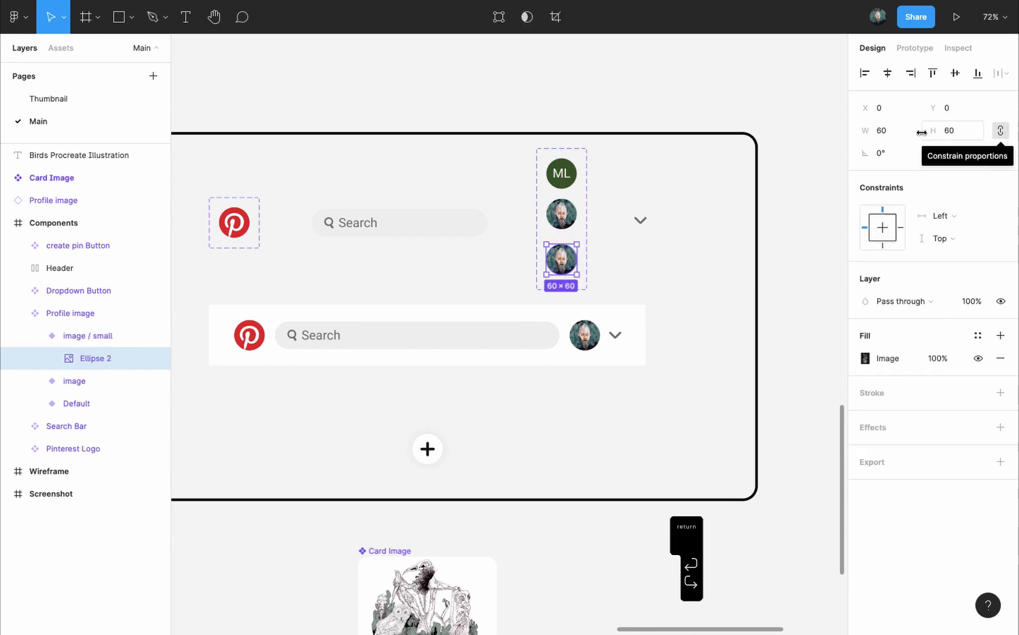
left_click(886, 133)
type("40")
key("Return")
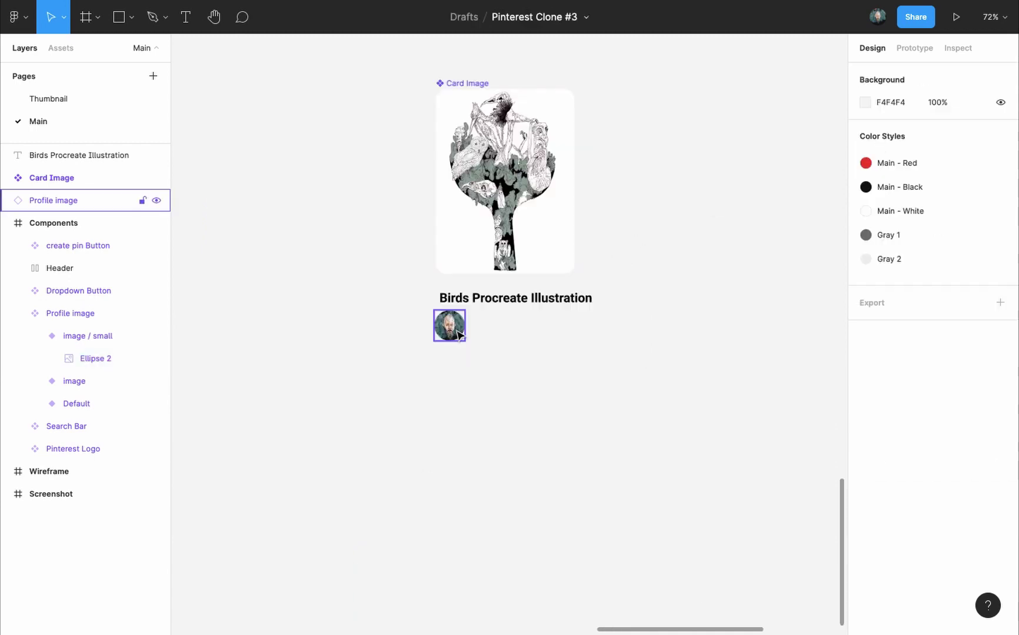
Step: Switch the avatar under the title to the image / small variant
left_click(456, 333)
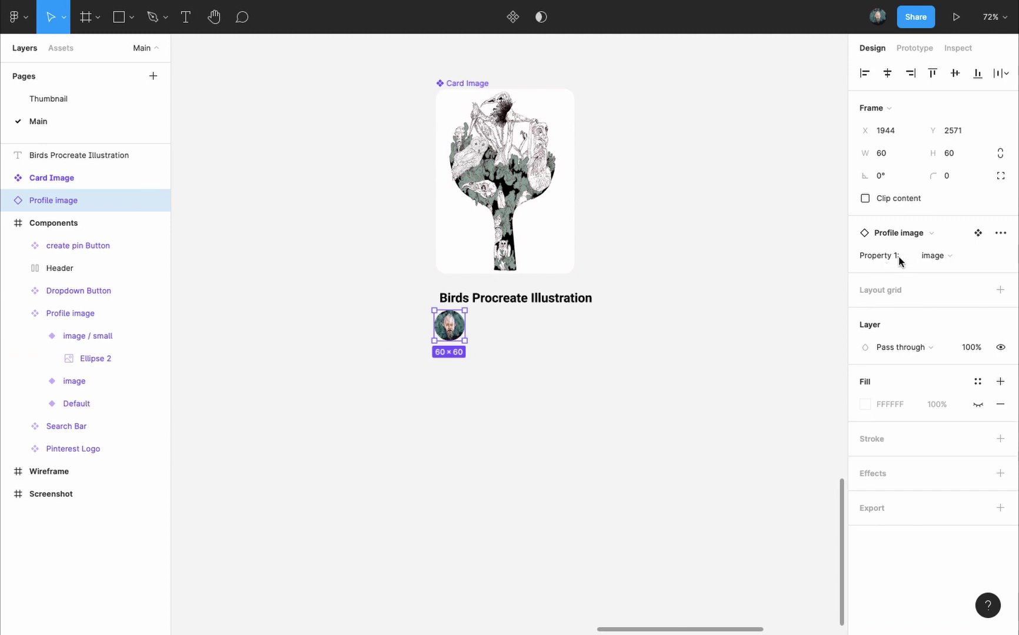
left_click(967, 257)
left_click(972, 275)
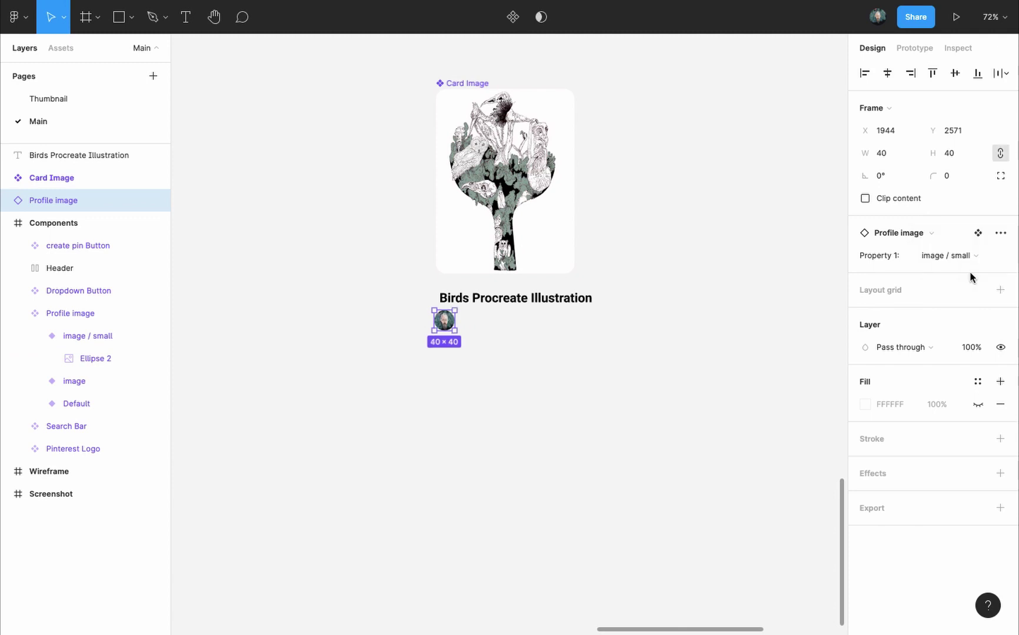
left_click(588, 369)
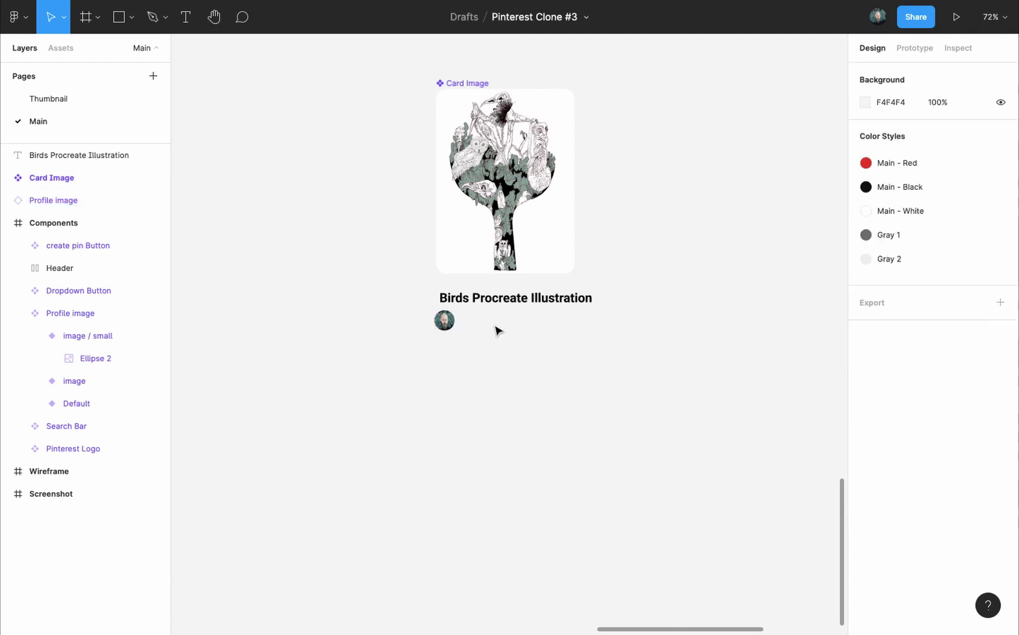
Step: Add the creator's username as text beside the avatar at font size 20
key("t")
left_click(493, 325)
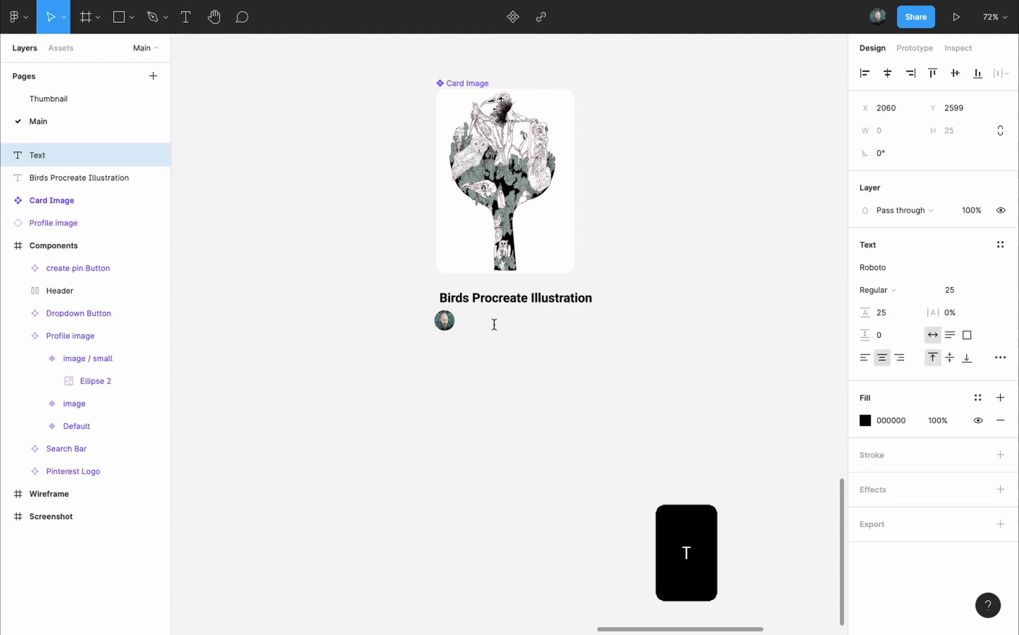
type("mstflotfy")
key("Escape")
scroll(542, 93, "up", 5)
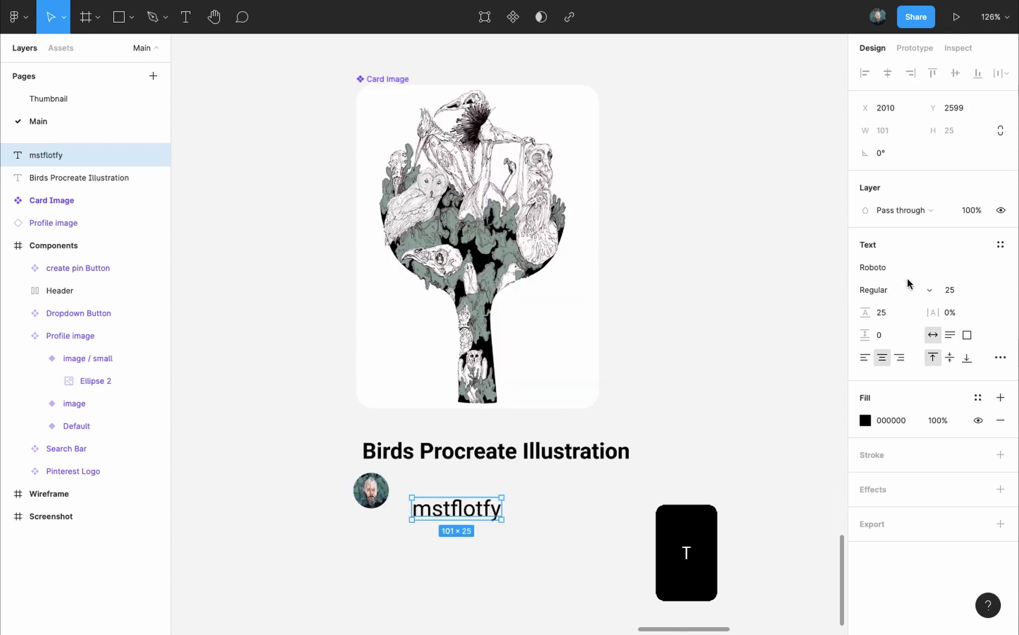
left_click(951, 291)
type("20")
left_click(499, 525)
Step: Wrap avatar and username in a center-aligned horizontal auto-layout row with 5 spacing
scroll(499, 525, "up", 5)
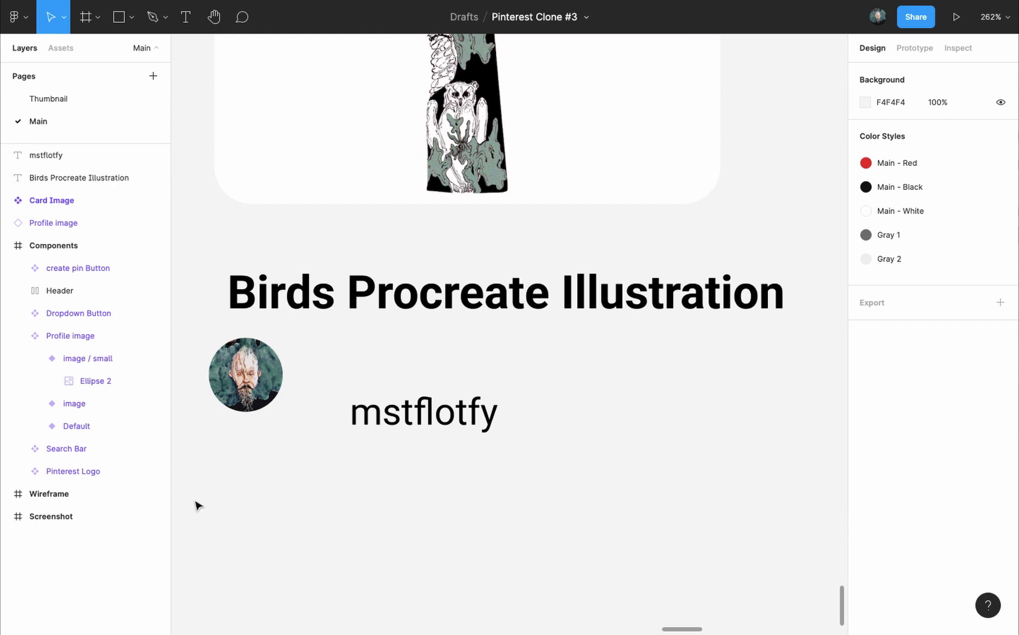
left_click_drag(187, 502, 536, 341)
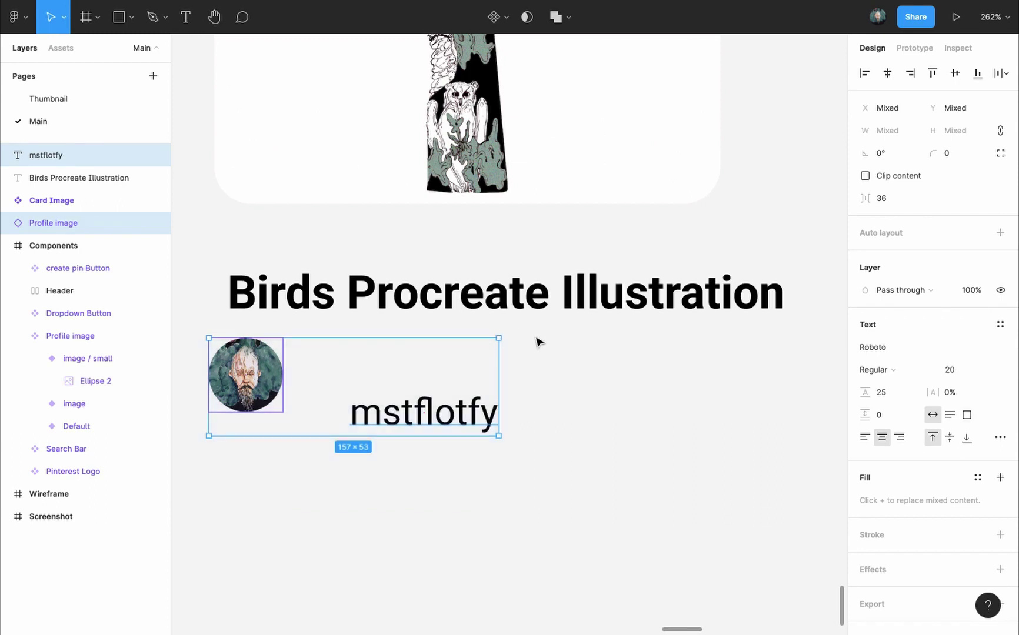
key("shift+a")
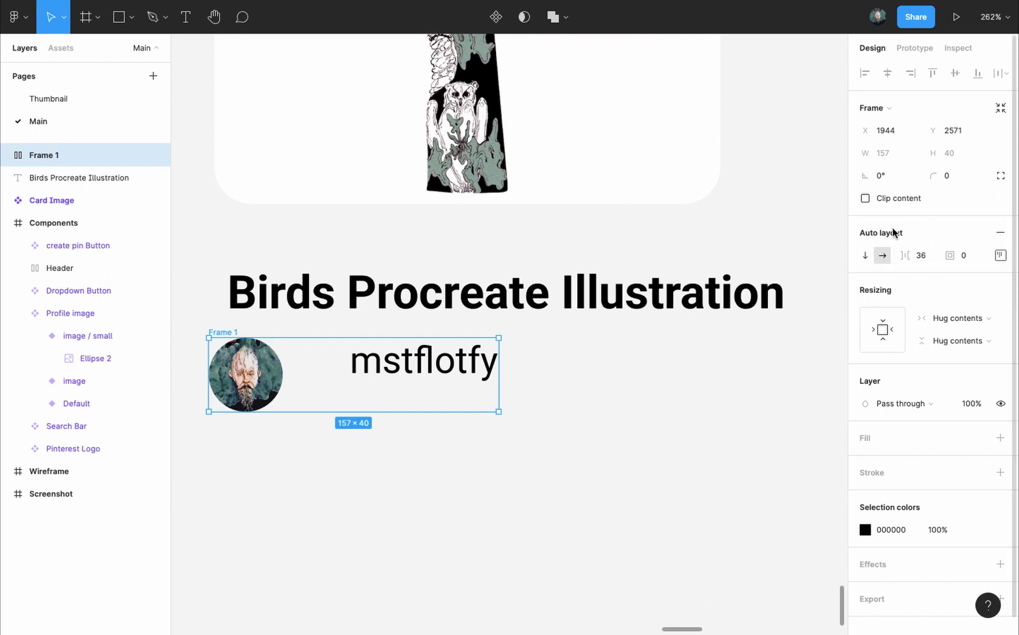
left_click(1001, 256)
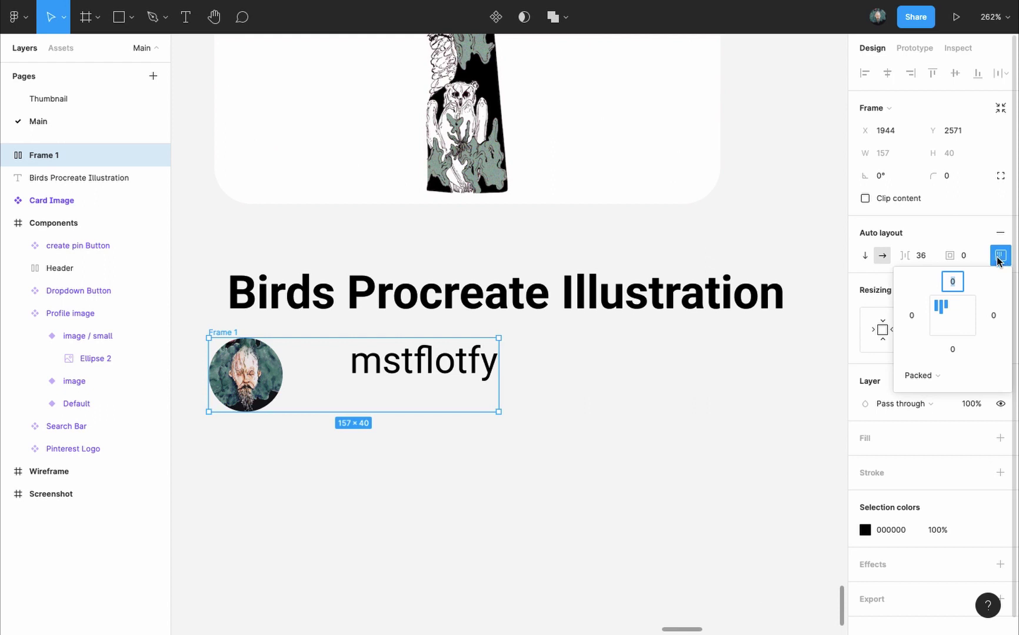
left_click(938, 317)
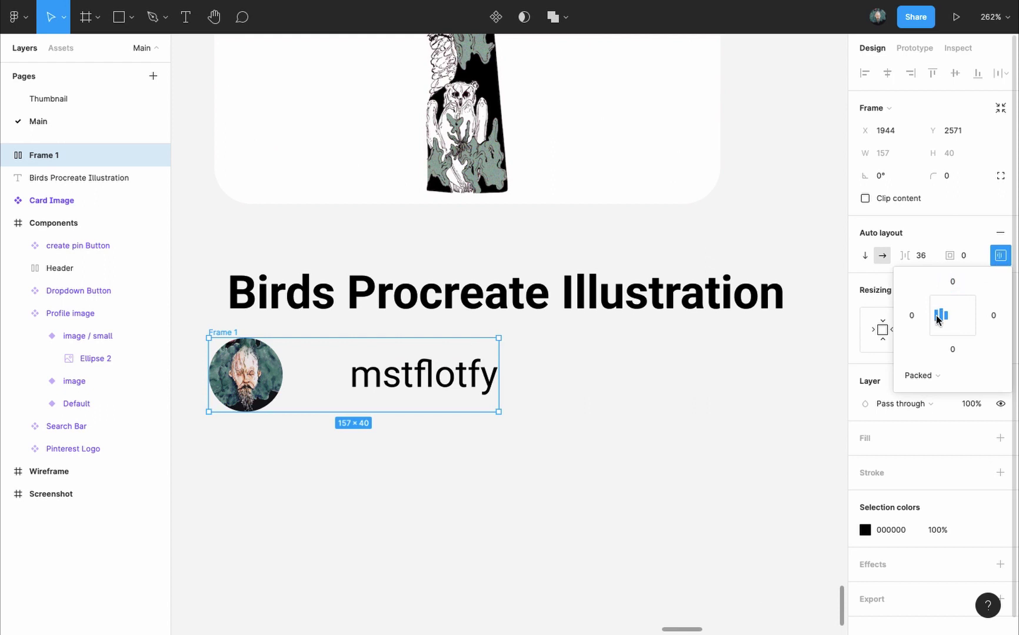
left_click(929, 256)
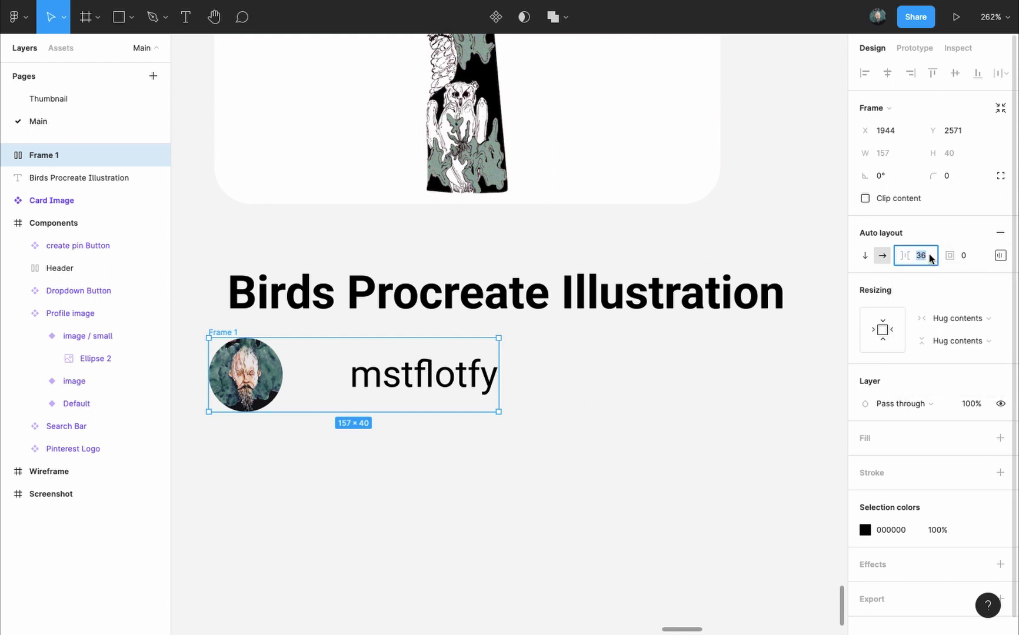
type("5")
double_click(56, 154)
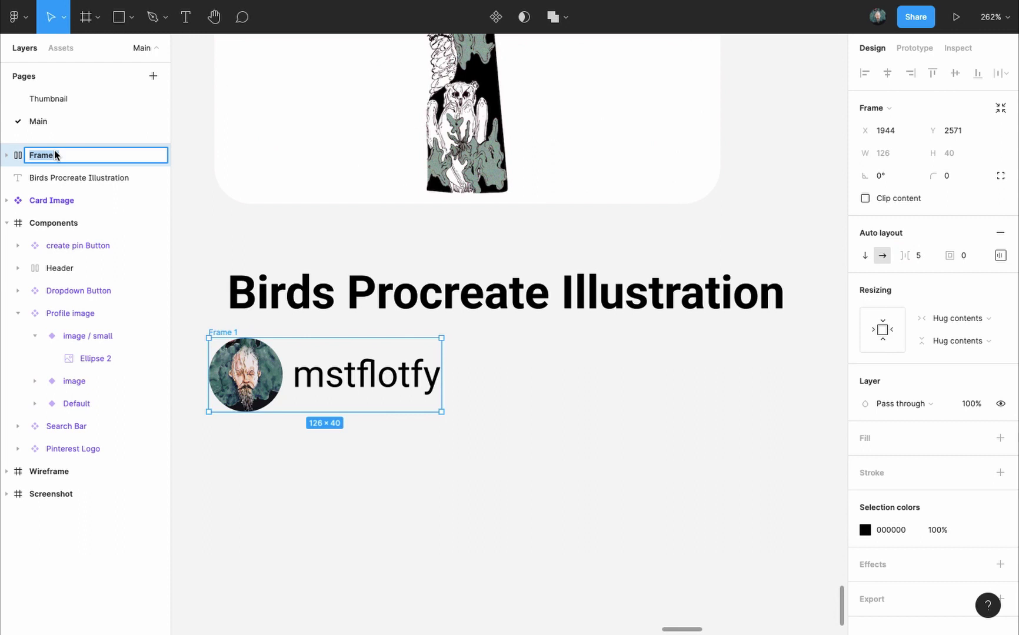
Step: Name the row 'User', then stack title and User in auto-layout frame 'Pin info' with spacing 5
type("User")
key("Return")
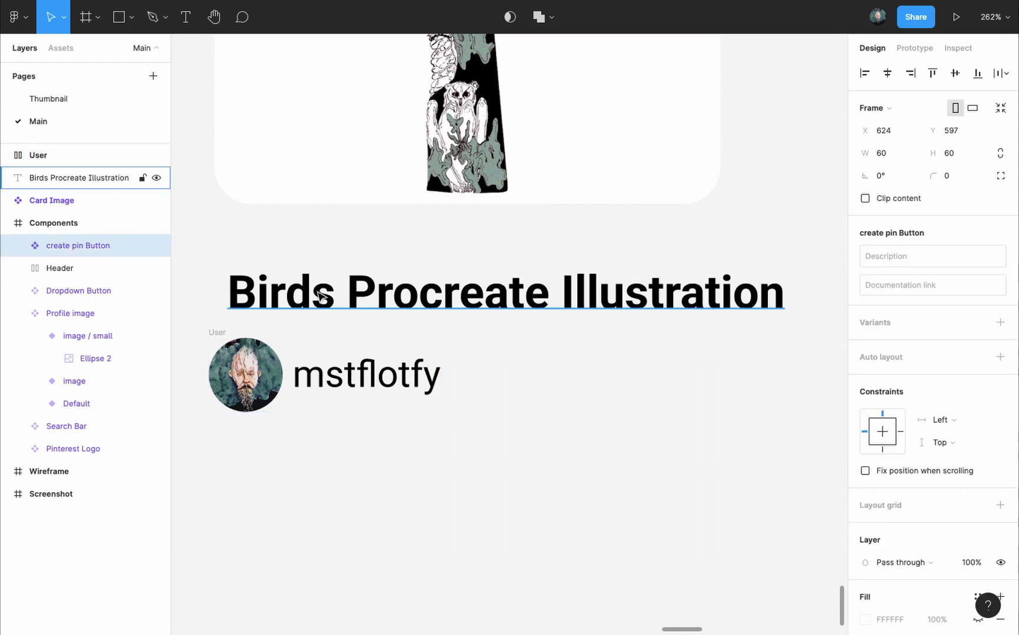
left_click(320, 296)
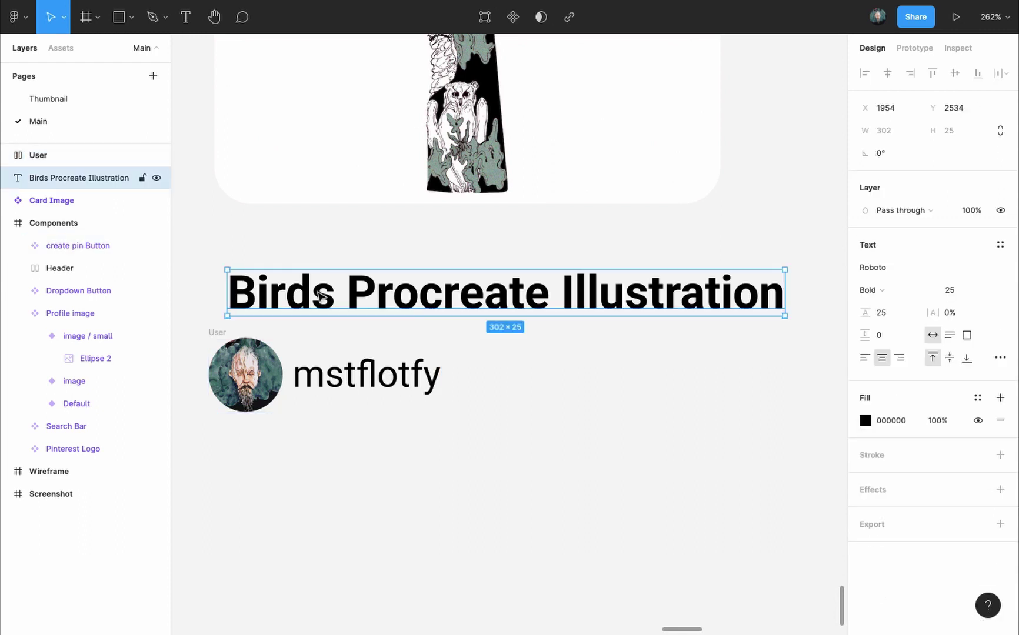
left_click(222, 336, "shift")
key("shift+a")
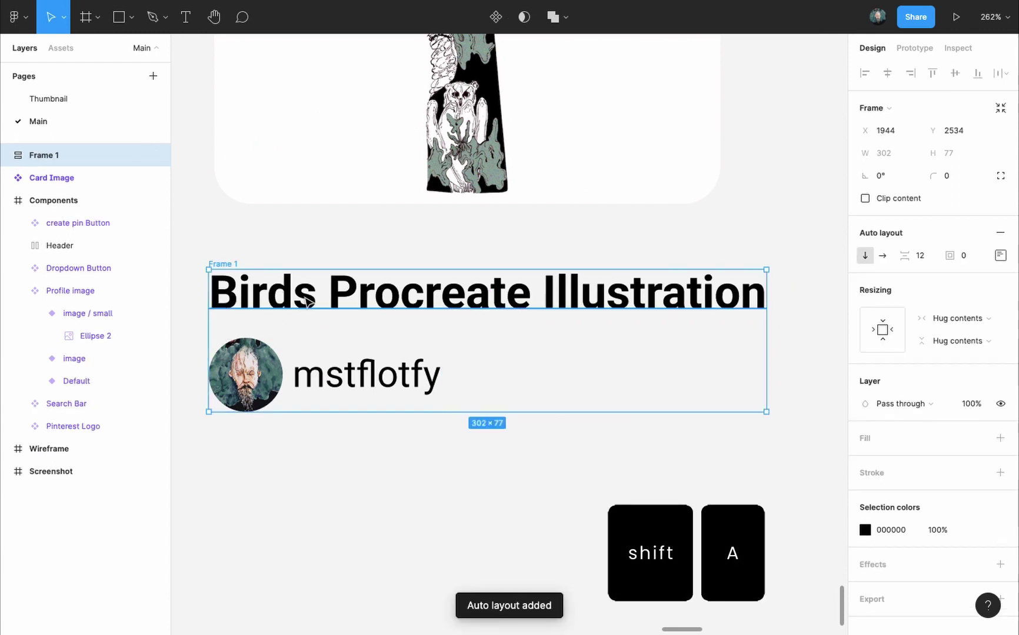
double_click(76, 157)
type("Pin")
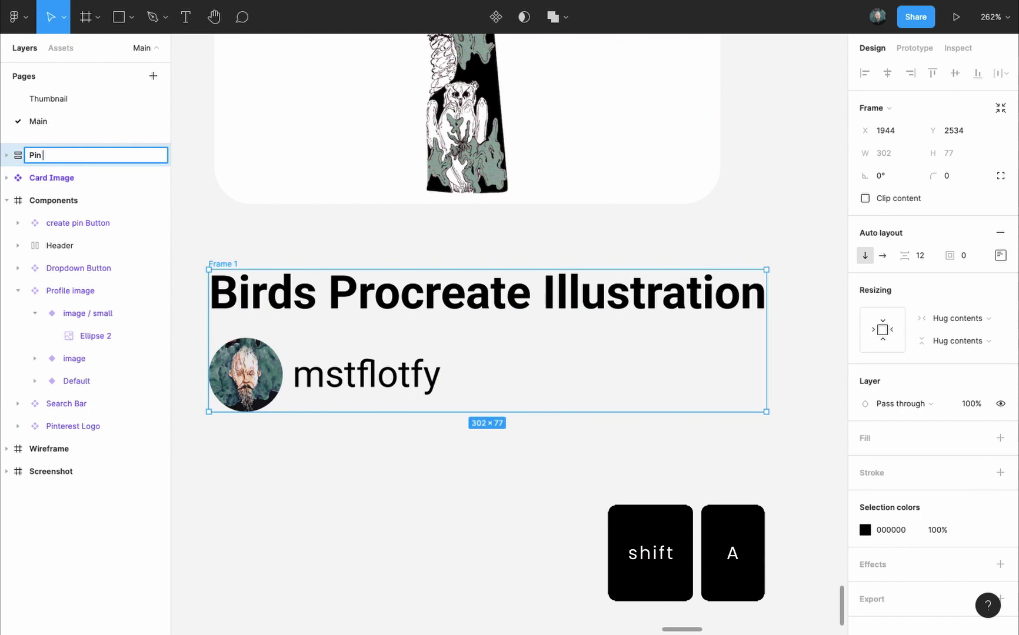
type(" info")
left_click(923, 258)
type("5")
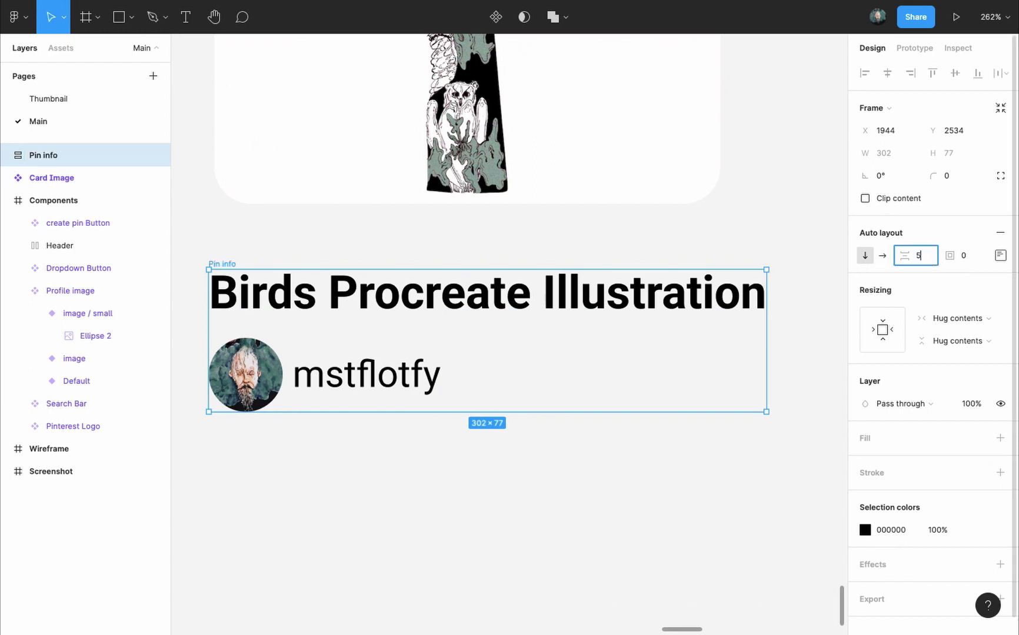
key("Return")
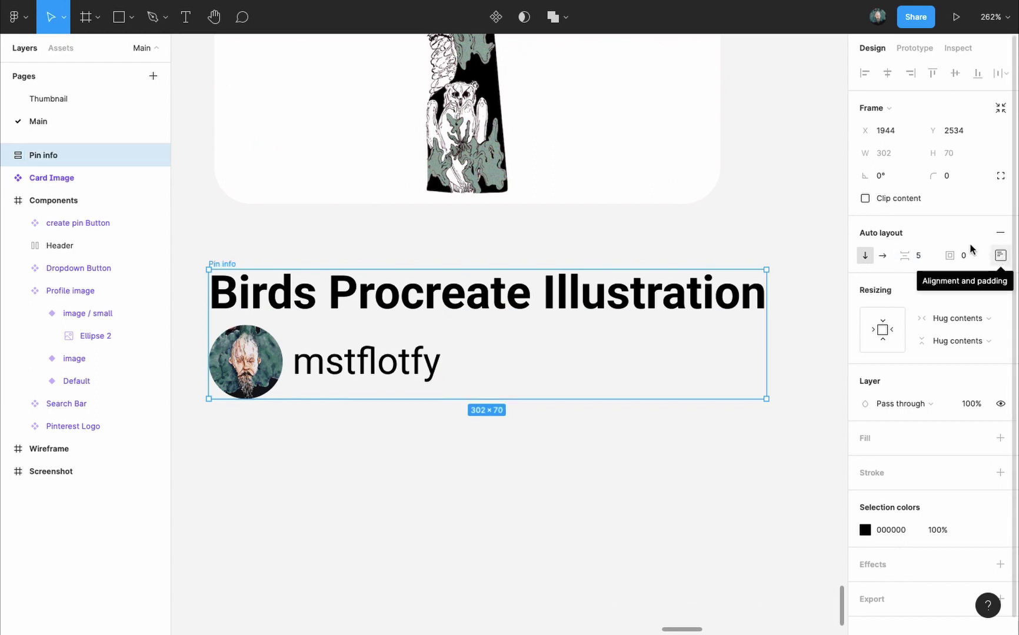
left_click(999, 257)
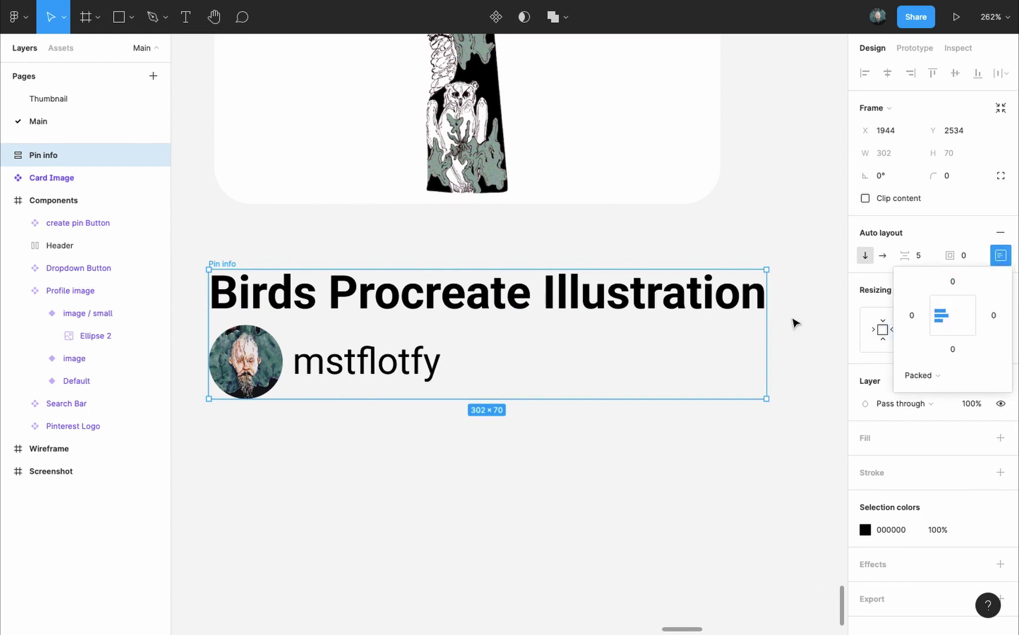
Step: Make Pin info a component and duplicate the card image and Pin info to the left
scroll(319, 259, "down", 10)
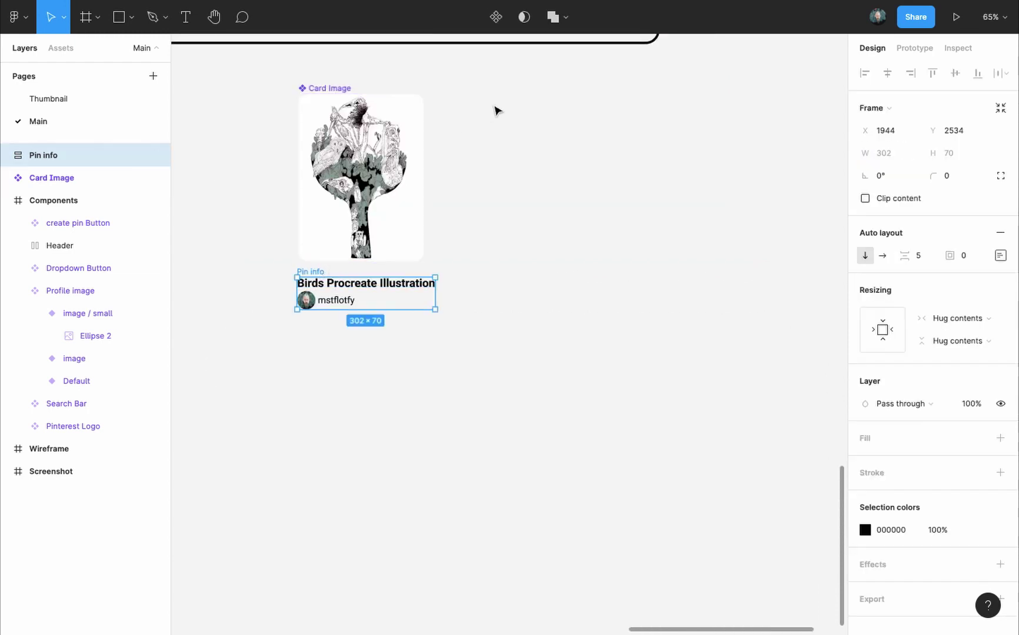
left_click(501, 18)
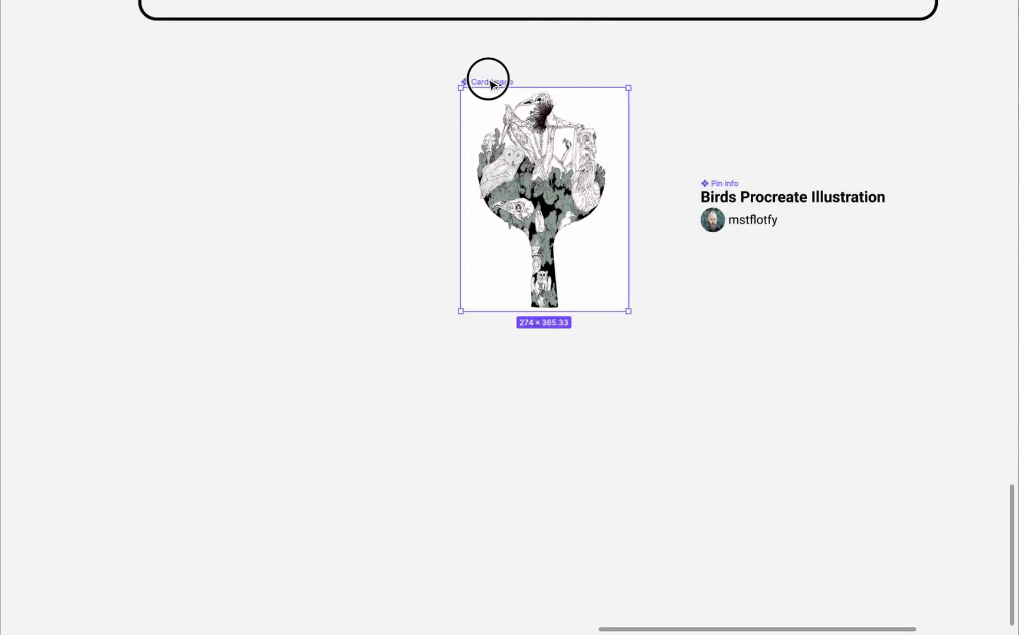
left_click_drag(486, 78, 196, 84)
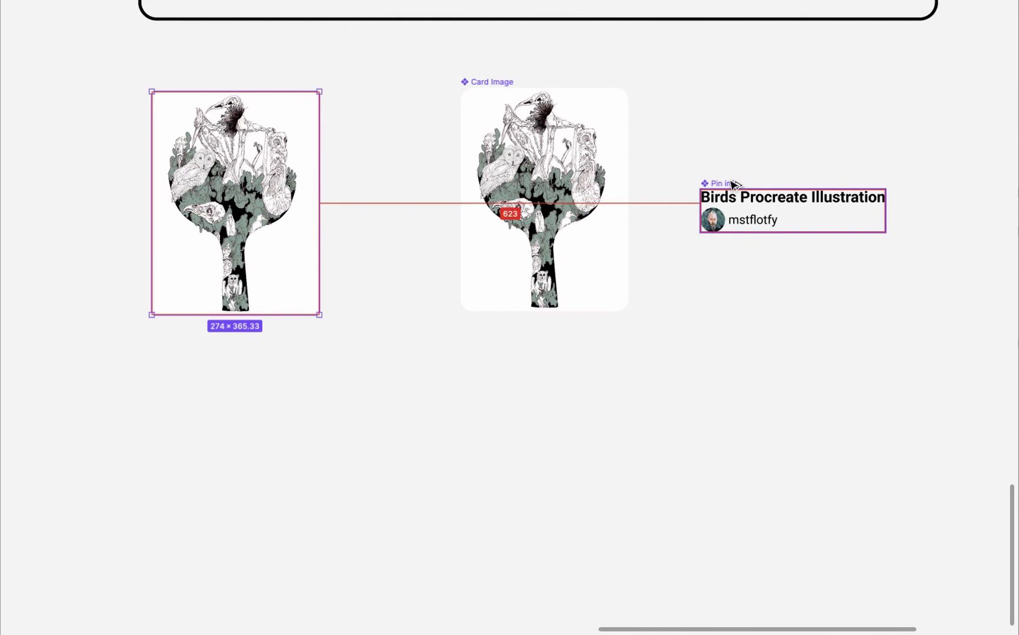
left_click_drag(733, 183, 186, 329)
Step: Wrap the copied image and Pin info in an auto-layout frame named 'Card' with 20 spacing
left_click_drag(105, 444, 362, 63)
key("shift+a")
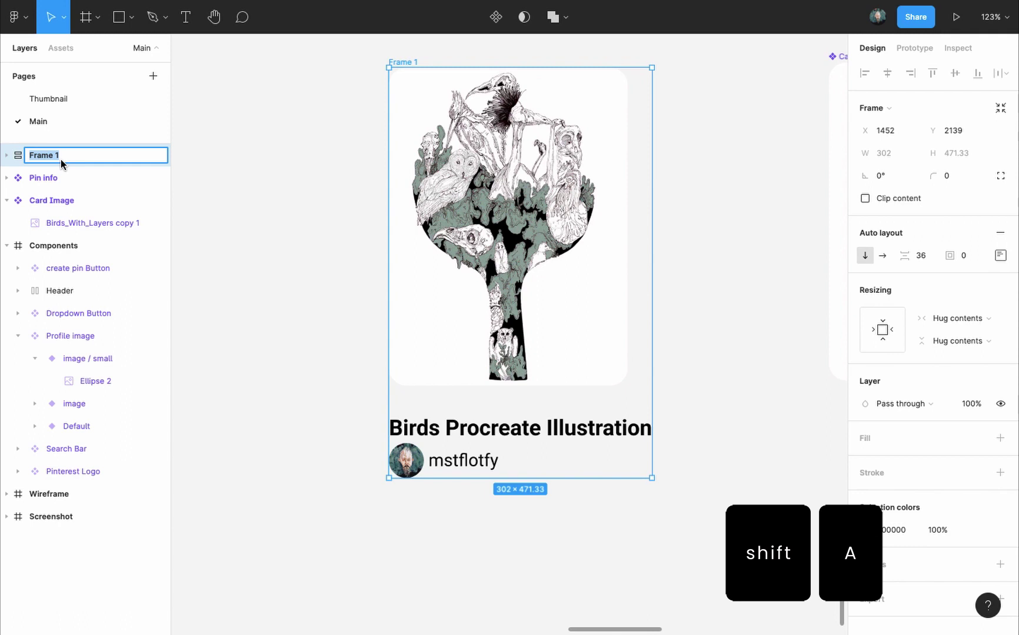
type("Card")
key("Return")
left_click(921, 255)
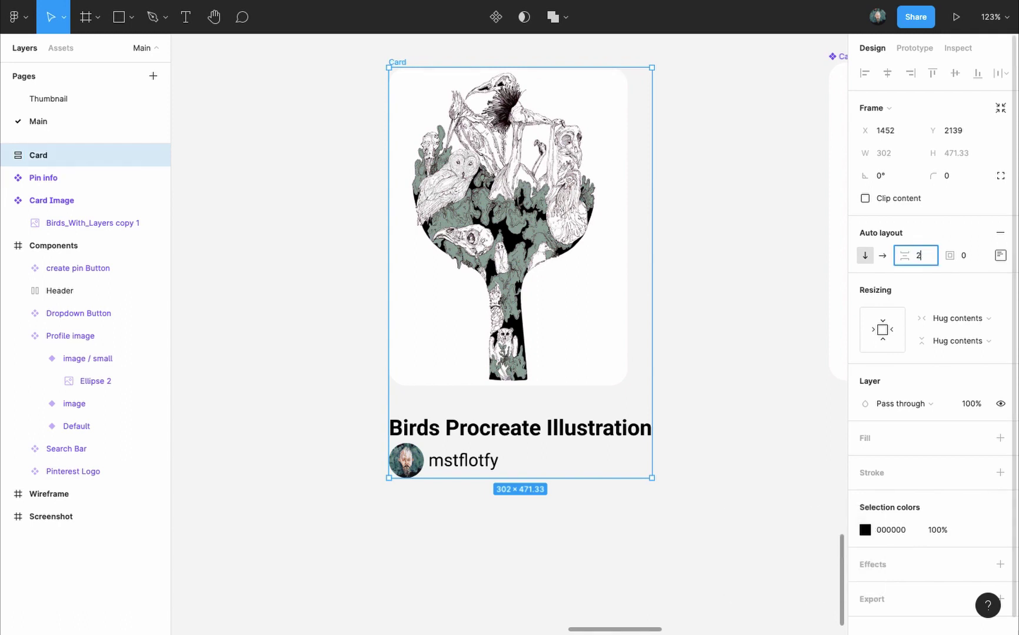
type("20")
key("Return")
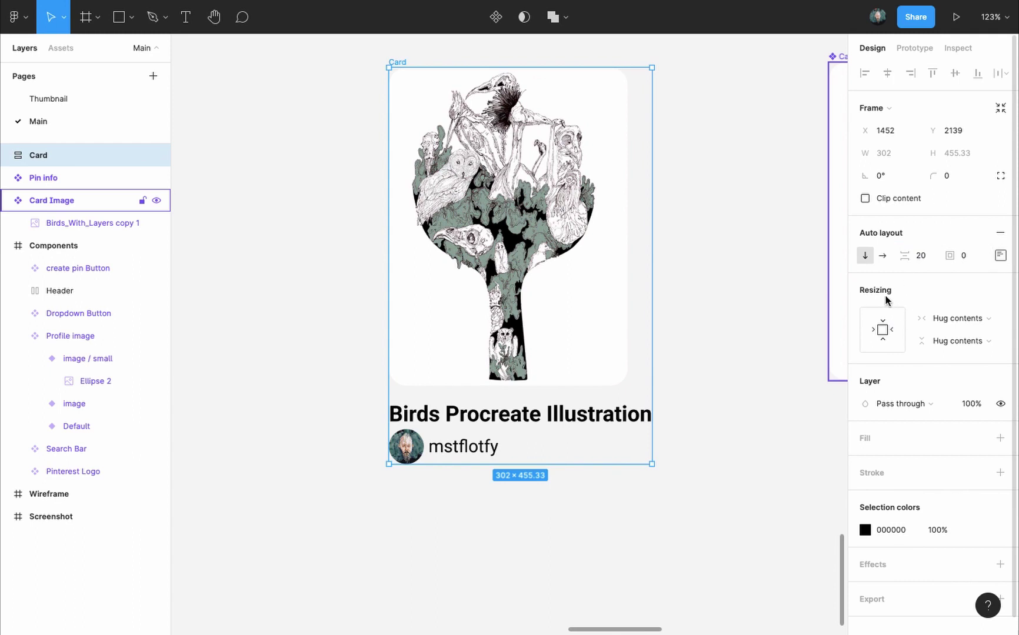
Step: Give the Card a fixed width of 274
left_click(958, 319)
left_click(957, 300)
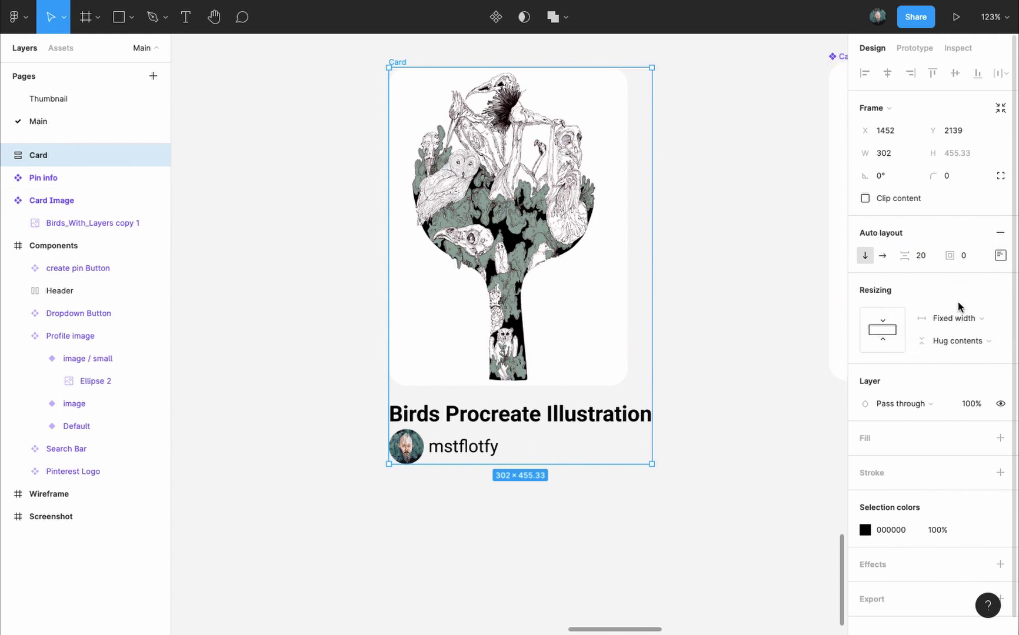
left_click(892, 155)
type("2")
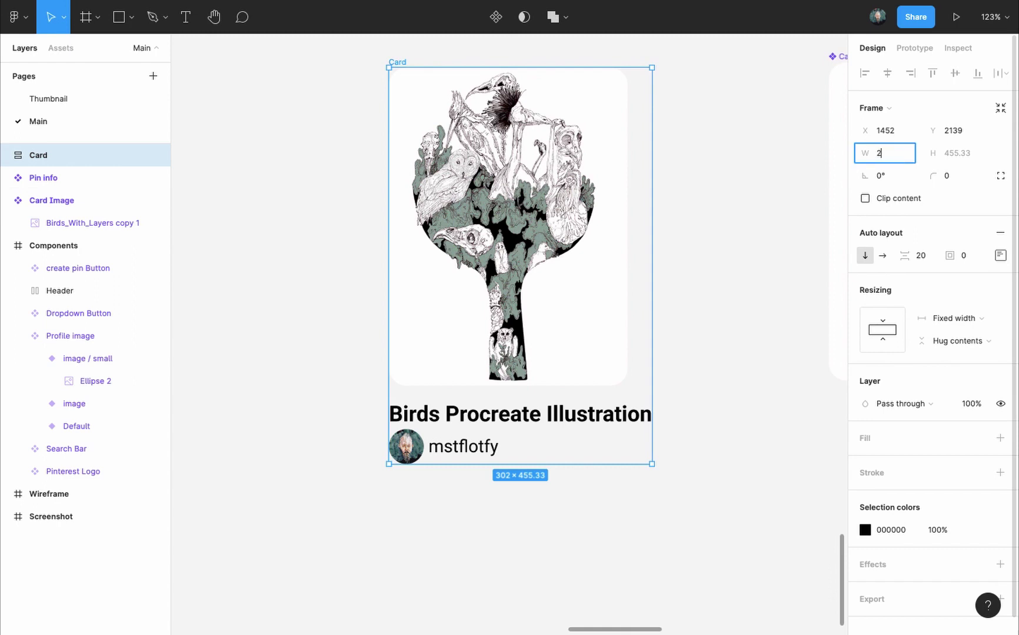
type("74")
key("Return")
Step: Set Pin info and its title and User row to Fill container width
left_click(587, 444)
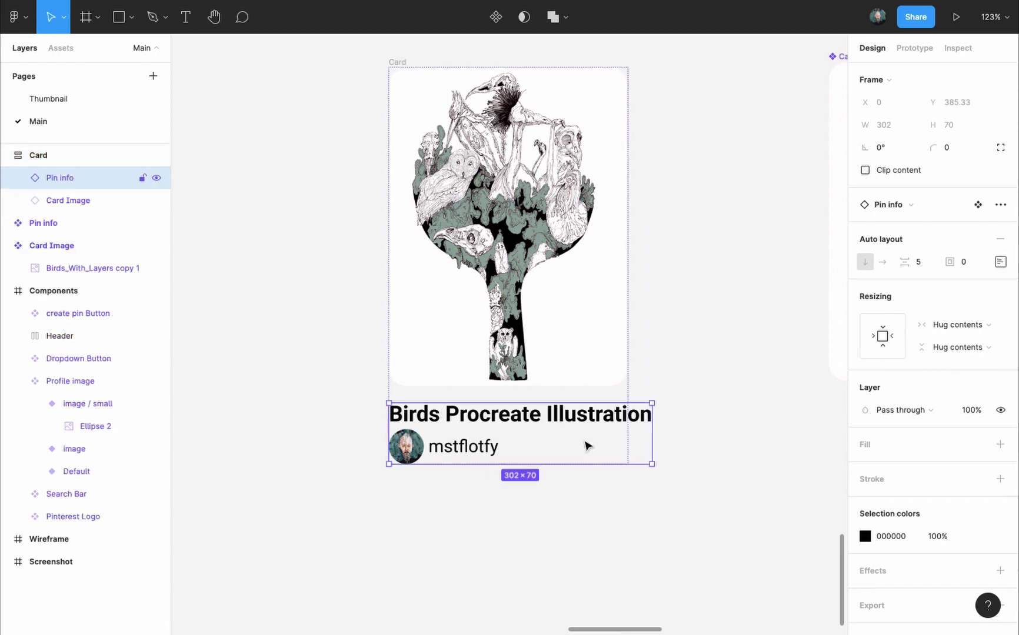
left_click(976, 329)
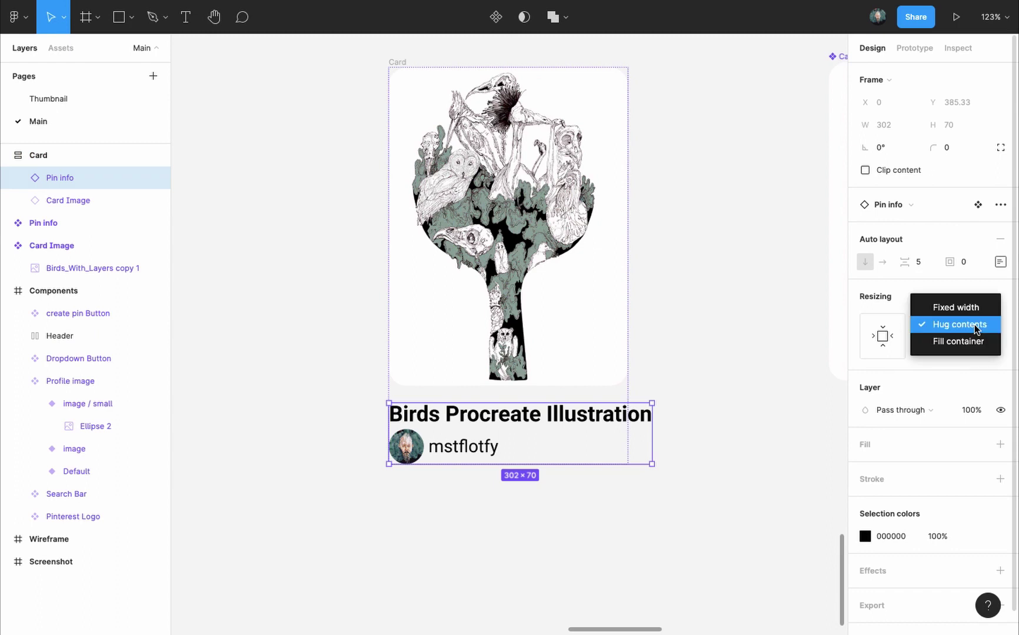
left_click(977, 341)
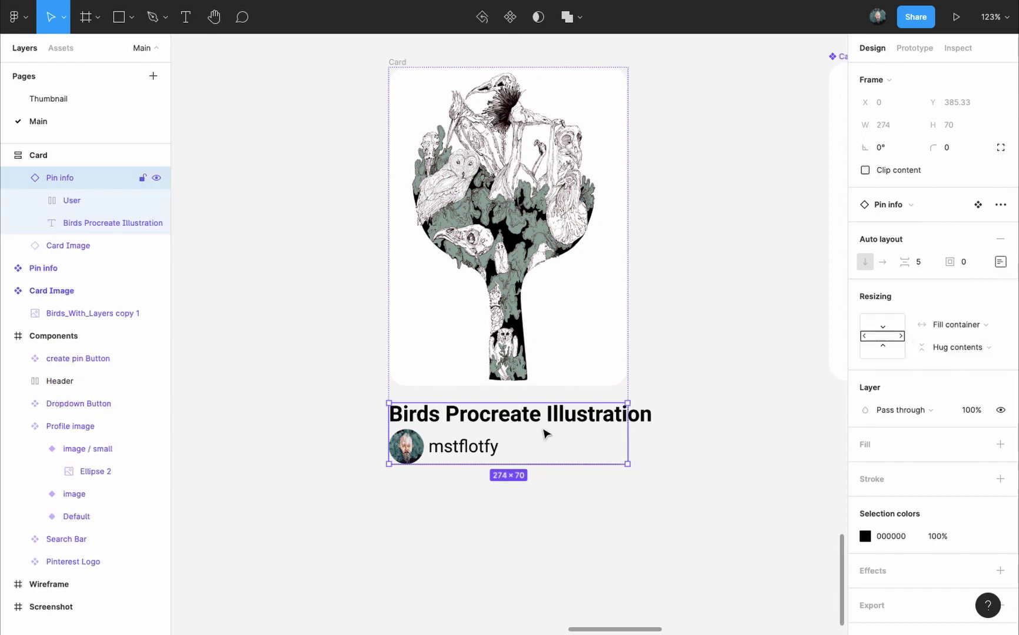
key("Return")
key("Return")
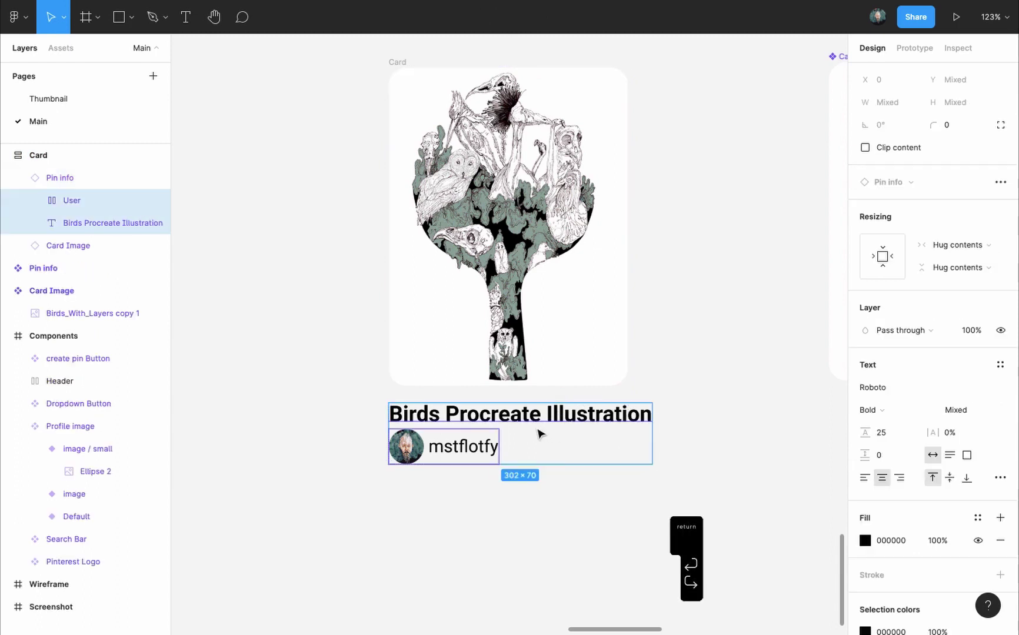
left_click(989, 245)
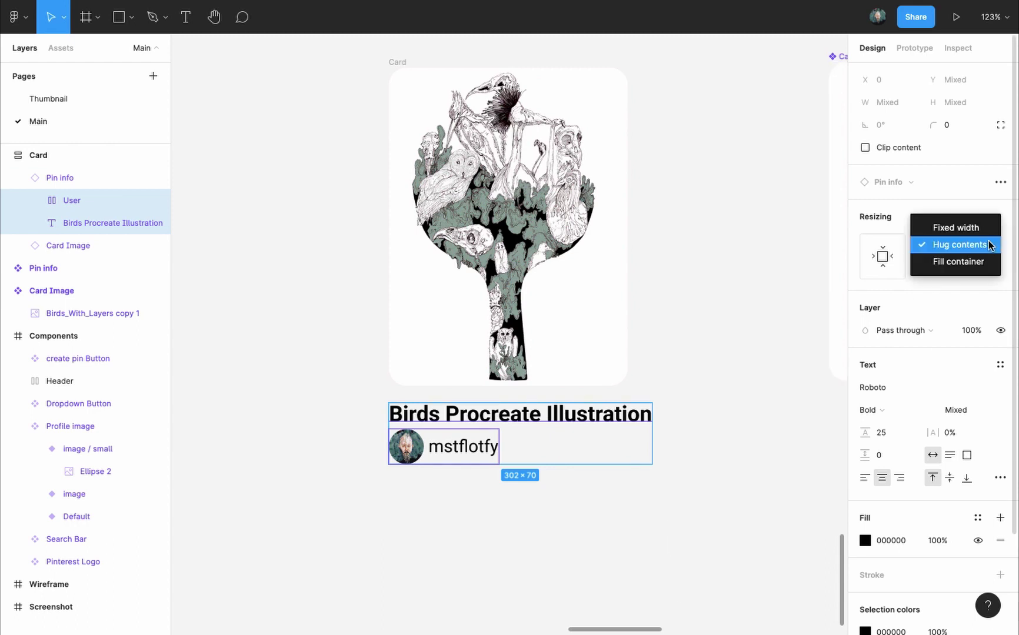
left_click(979, 260)
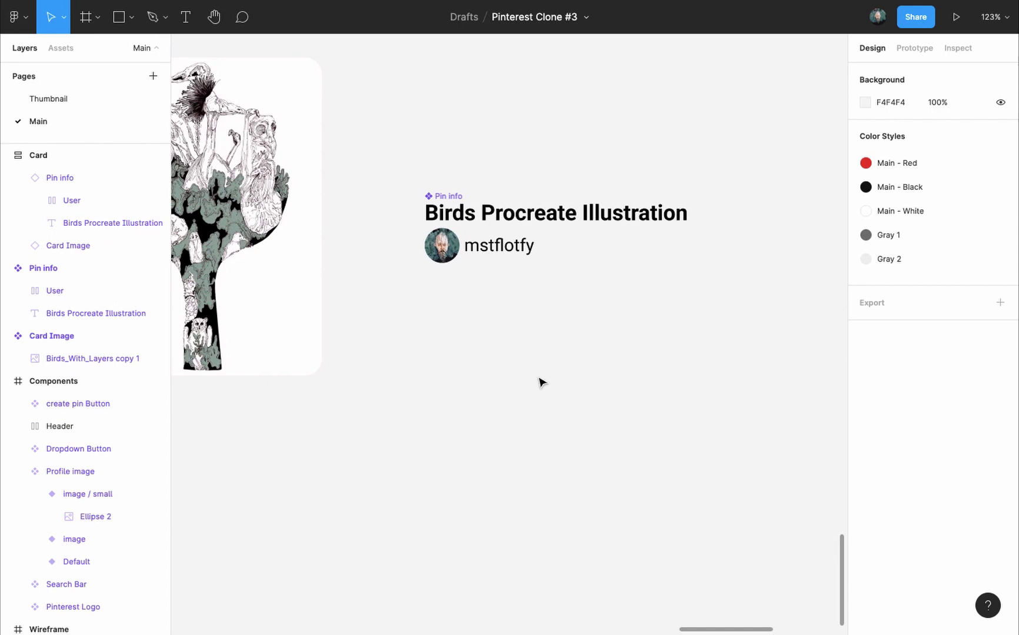
Step: Left-align the Birds Procreate Illustration title and set its font size to 20
left_click(462, 218)
double_click(462, 218)
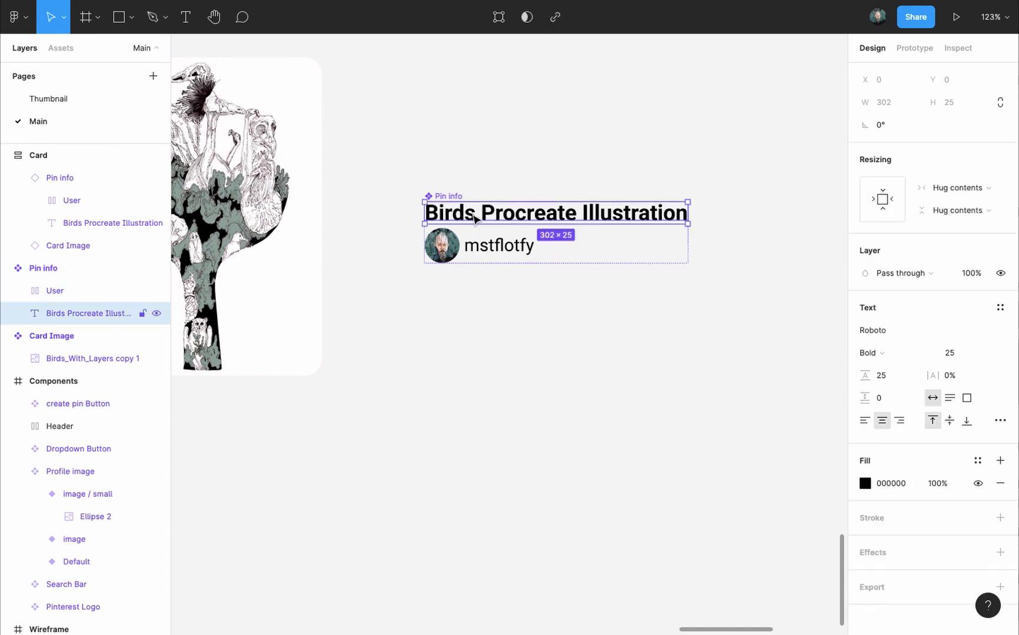
left_click(864, 421)
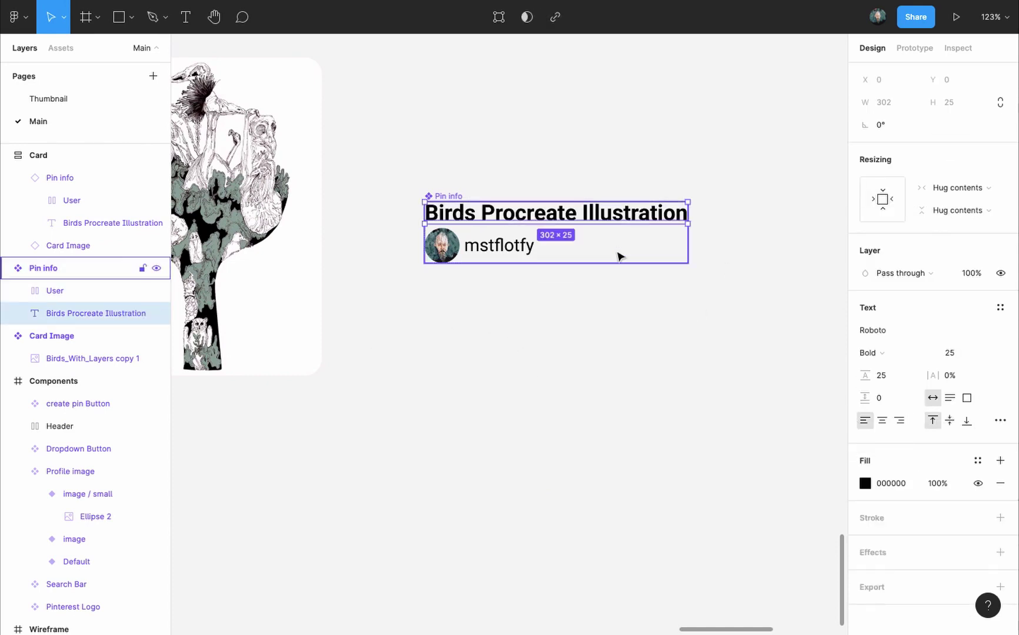
scroll(618, 256, "down", 3)
left_click(955, 353)
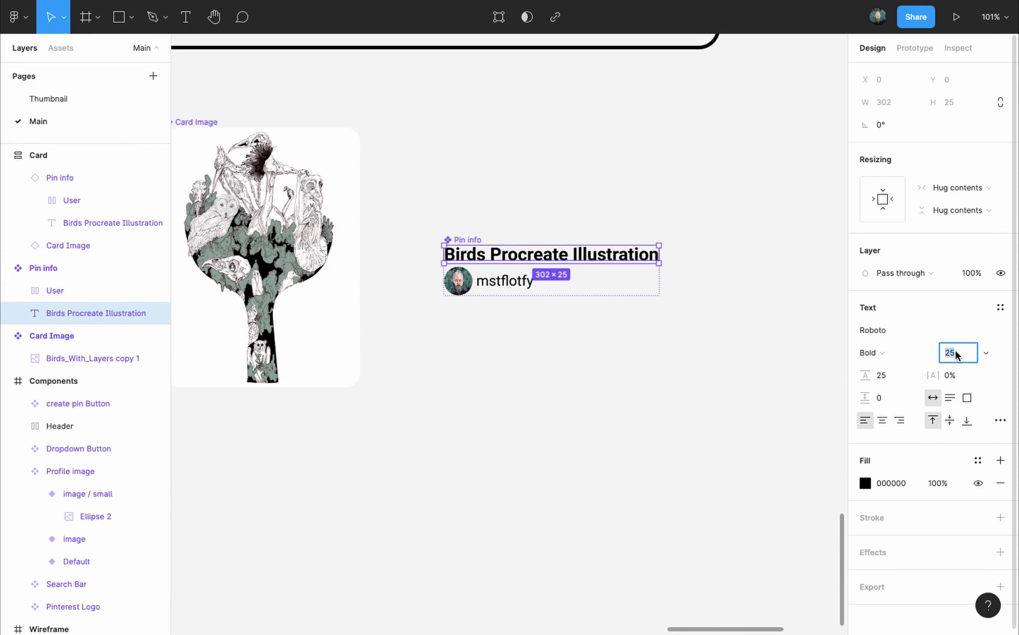
type("20")
key("Return")
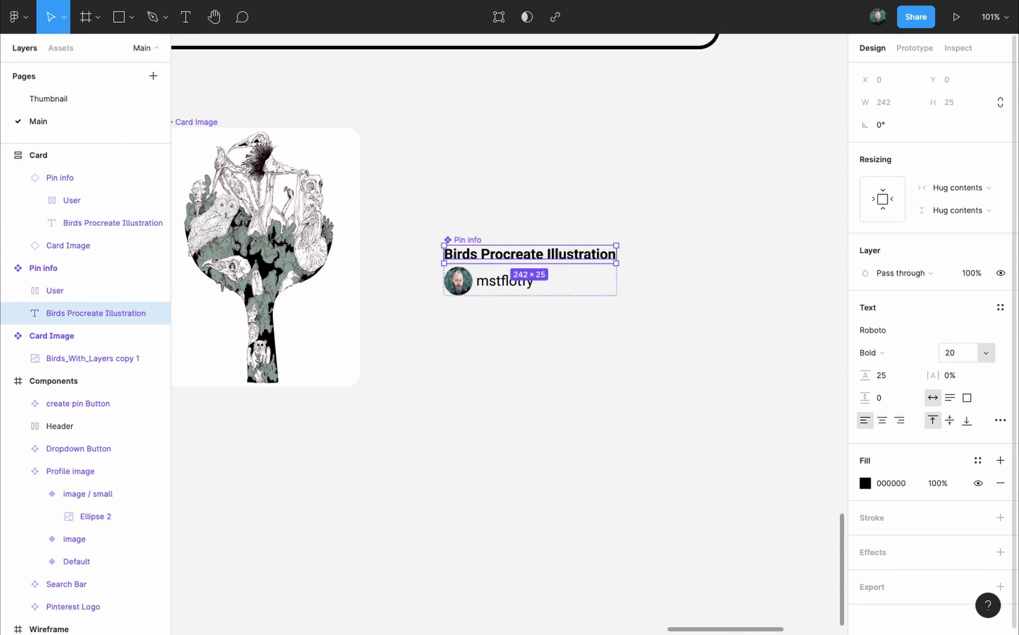
left_click(539, 392)
scroll(405, 145, "down", 3)
Step: Make the Card a component and place a copy below, resized to 274 × 666
left_click(404, 144)
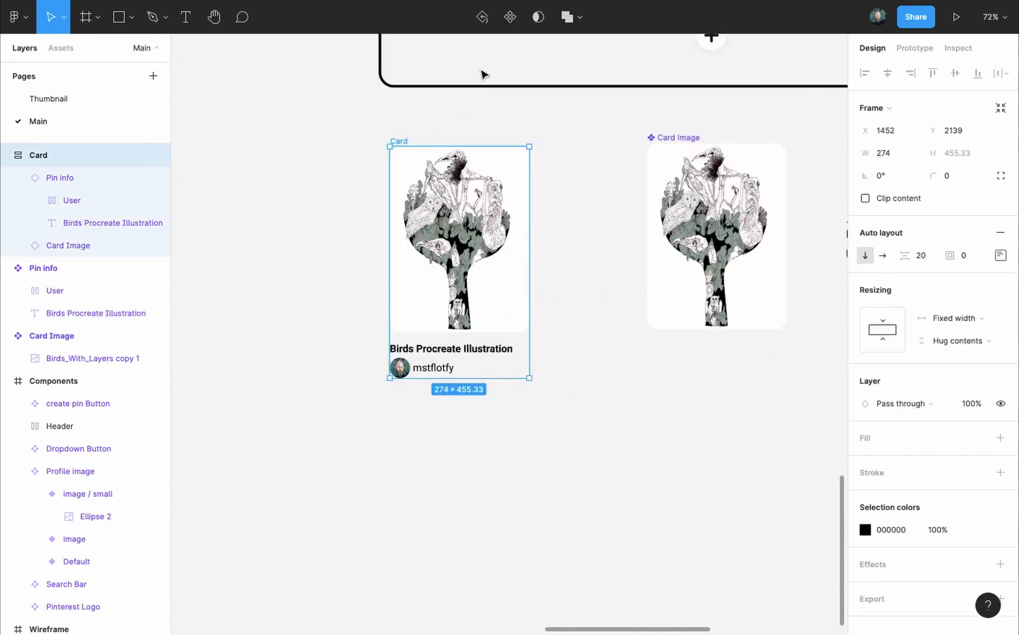
left_click(510, 18)
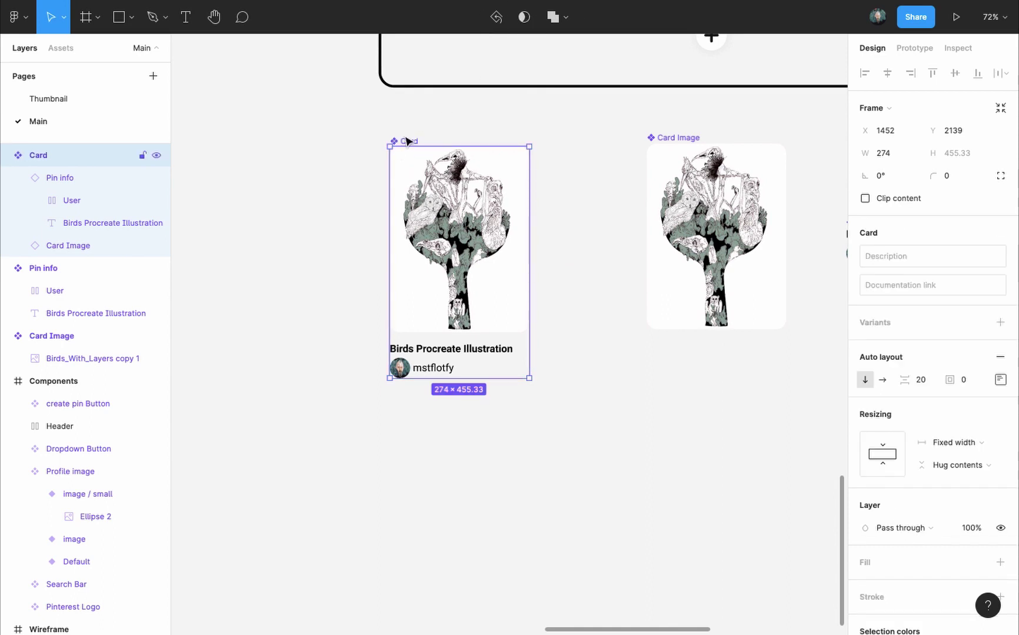
left_click_drag(404, 136, 402, 423, "alt")
scroll(447, 470, "down", 5)
left_click_drag(477, 491, 477, 599)
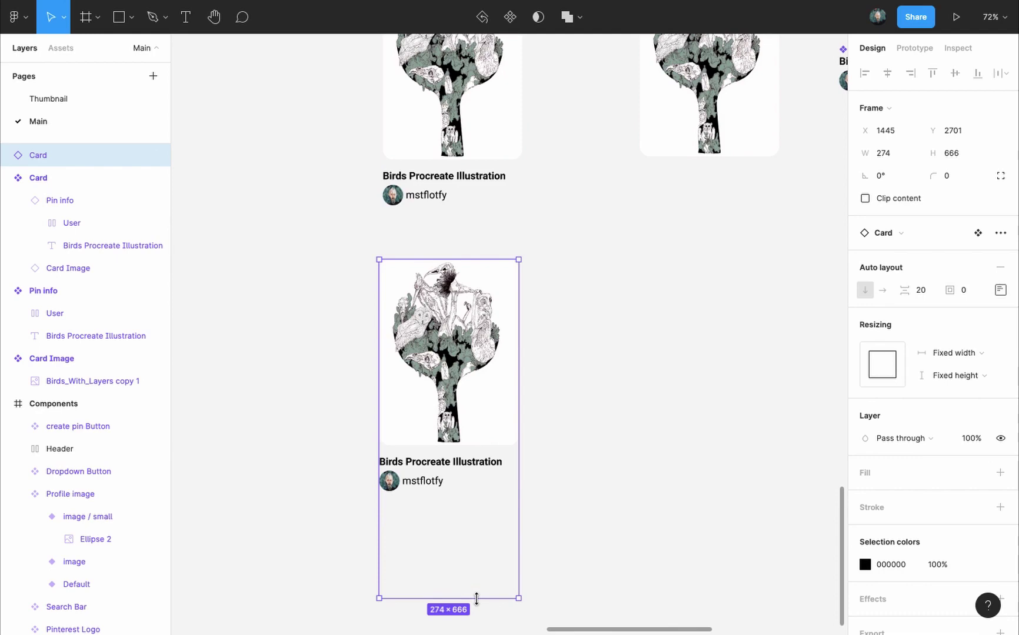
scroll(471, 368, "down", 2)
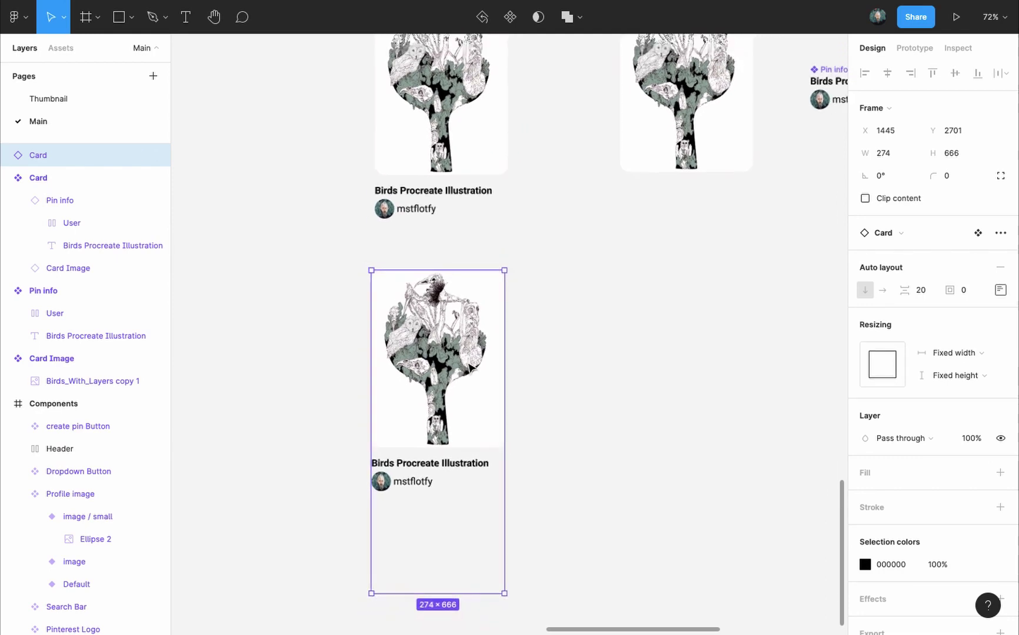
scroll(471, 368, "down", 3)
Step: Set Card Image's vertical resizing to Fill container so the illustration stretches with the card
left_click(465, 129)
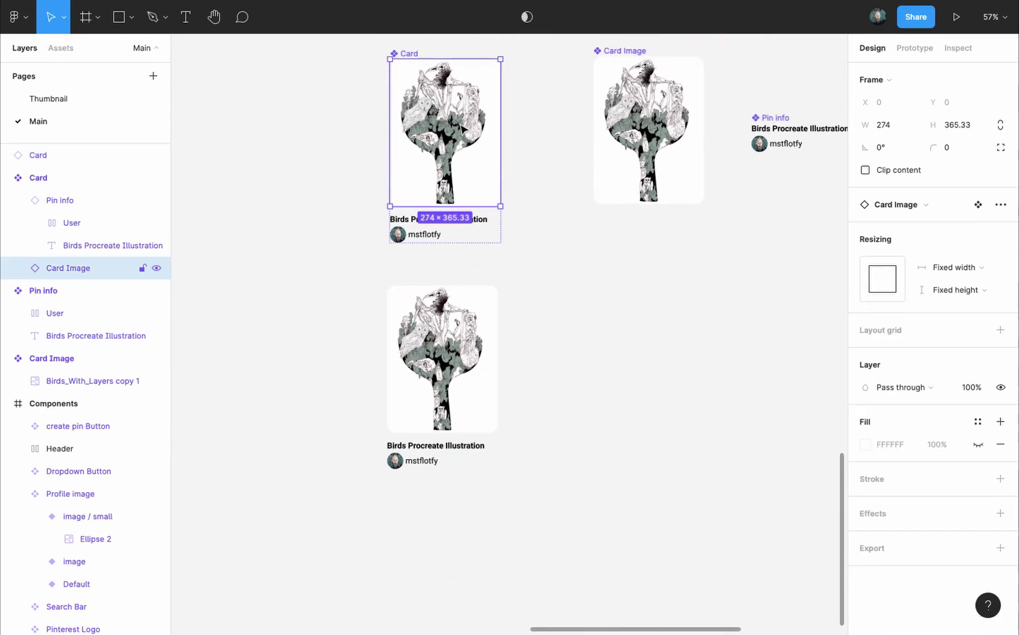
left_click(961, 290)
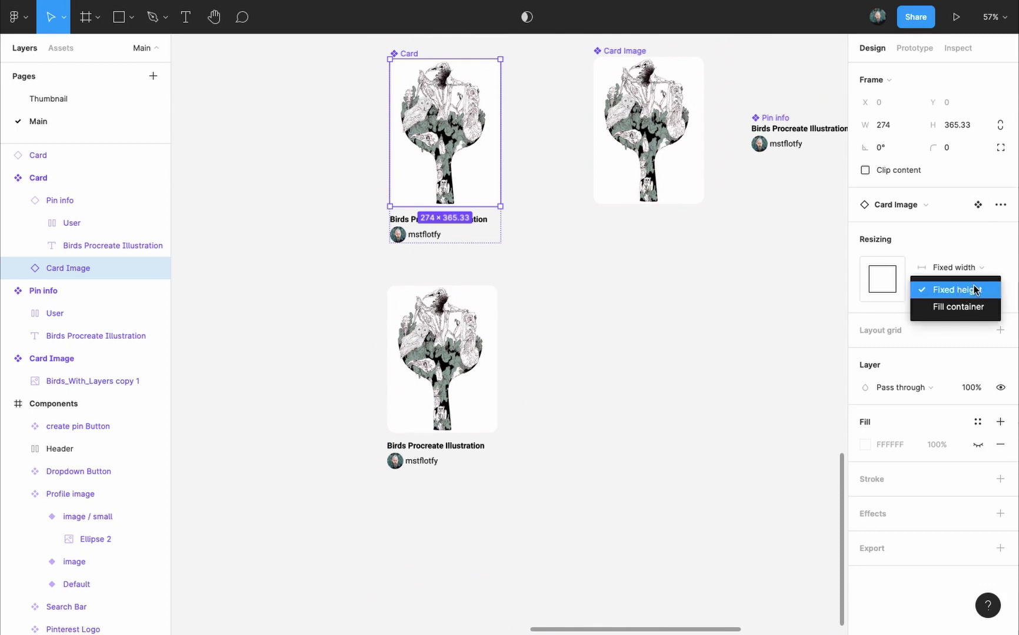
left_click(965, 307)
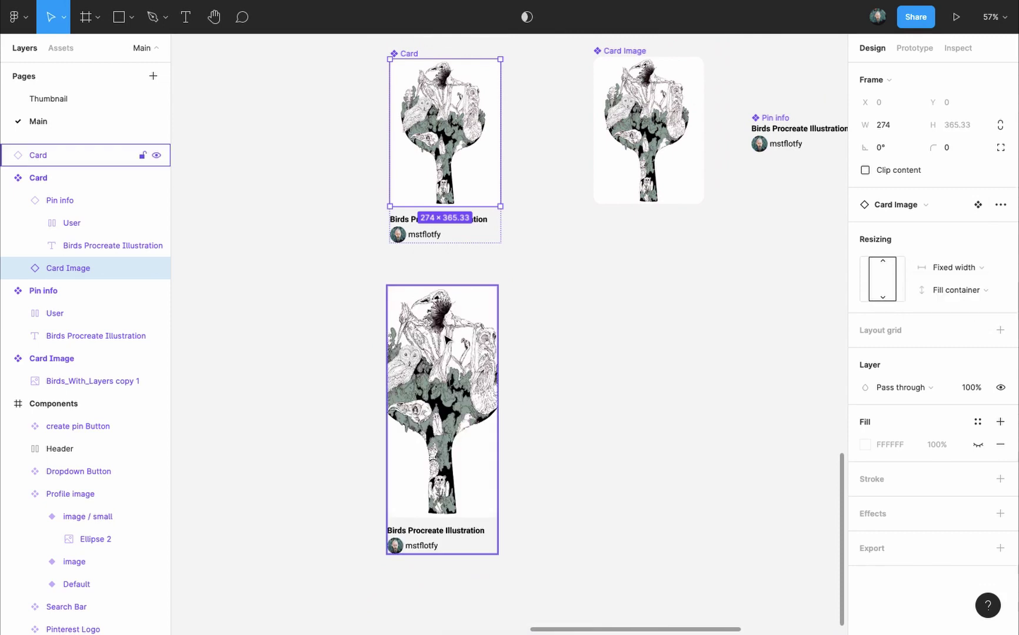
Step: Duplicate the tall card rightward, fill it with an Unsplash architecture photo, then shorten it to 484 high
left_click_drag(445, 383, 583, 387)
key("ctrl+slash")
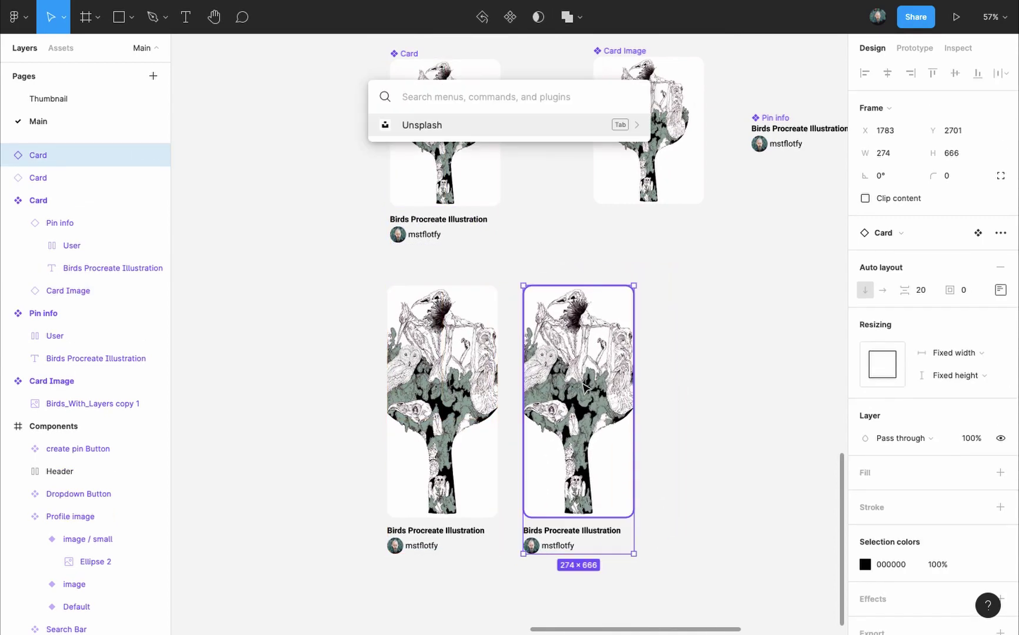
key("Return")
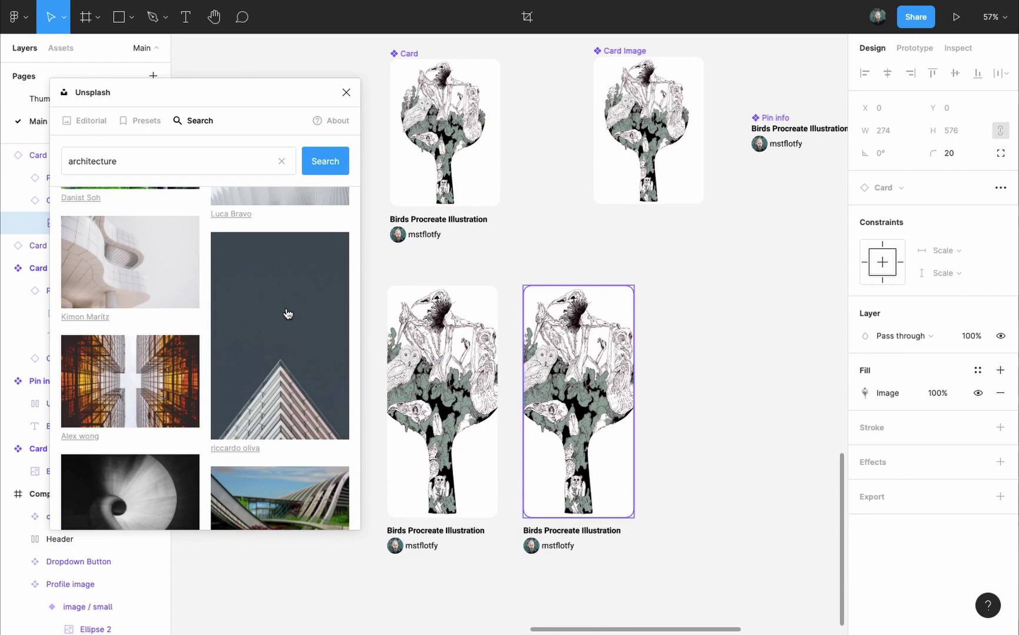
scroll(287, 313, "down", 1)
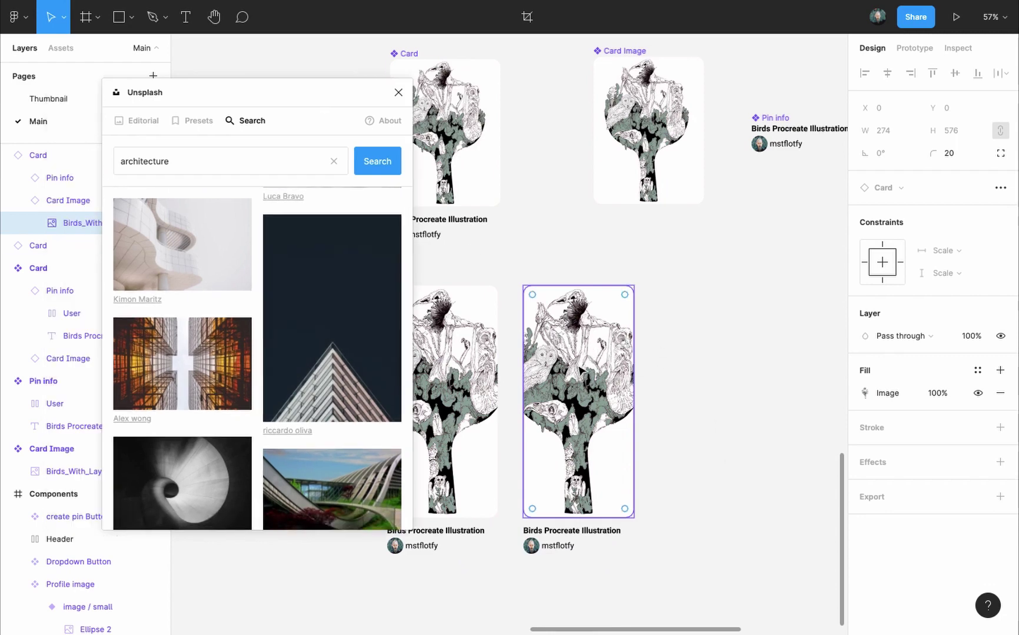
left_click(377, 276)
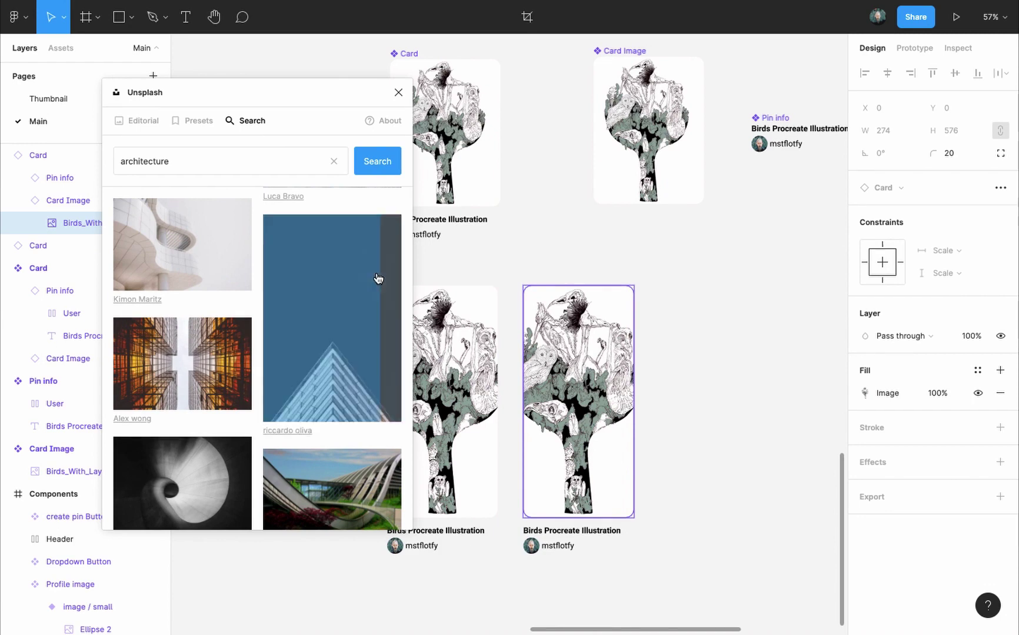
left_click(632, 343)
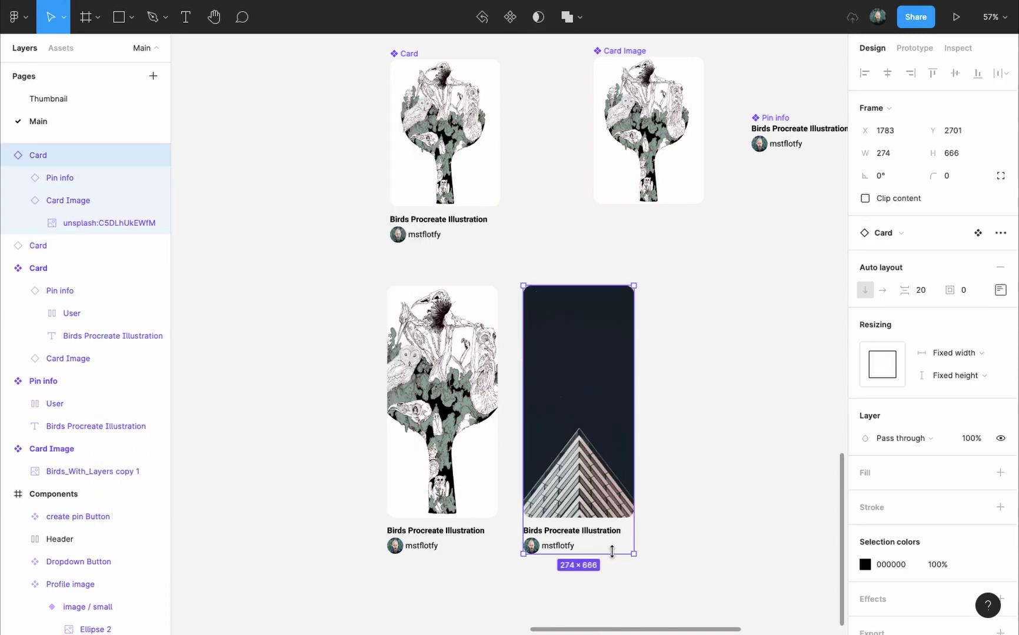
left_click_drag(611, 551, 610, 477)
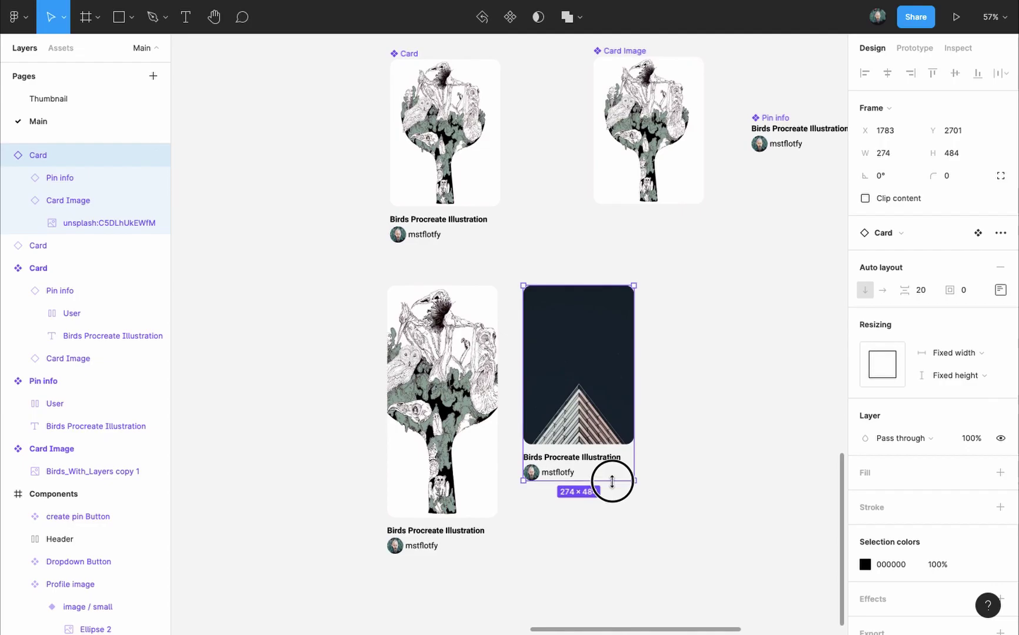